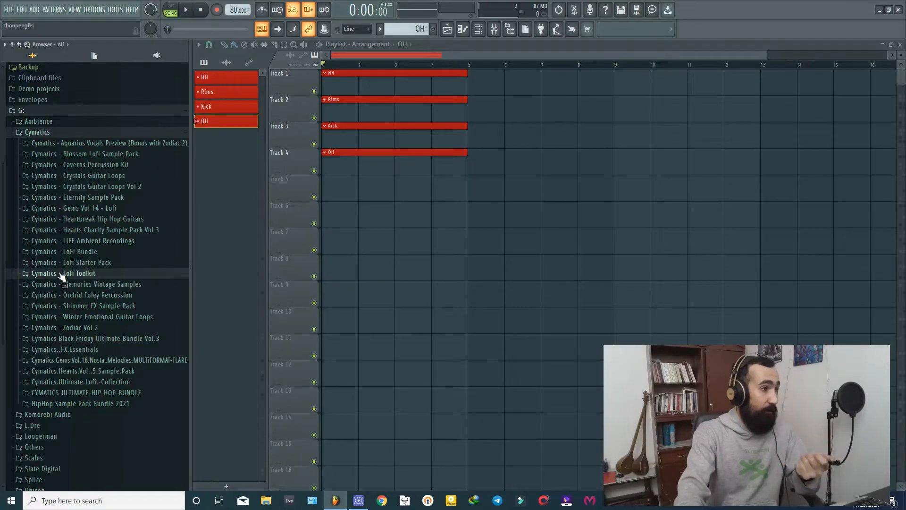
# Step: Bring up the channel rack over the playlist and audition the Kick channel's sample
pyautogui.click(57, 265)
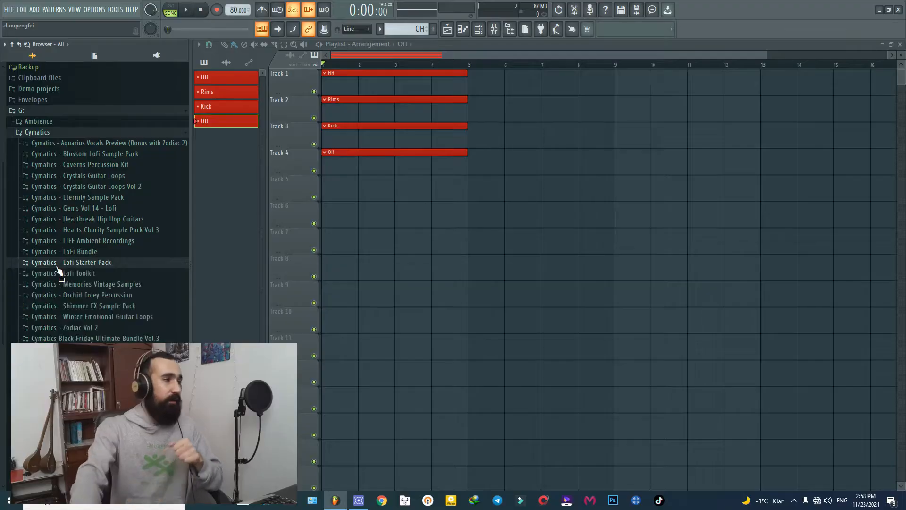
pyautogui.press('F6')
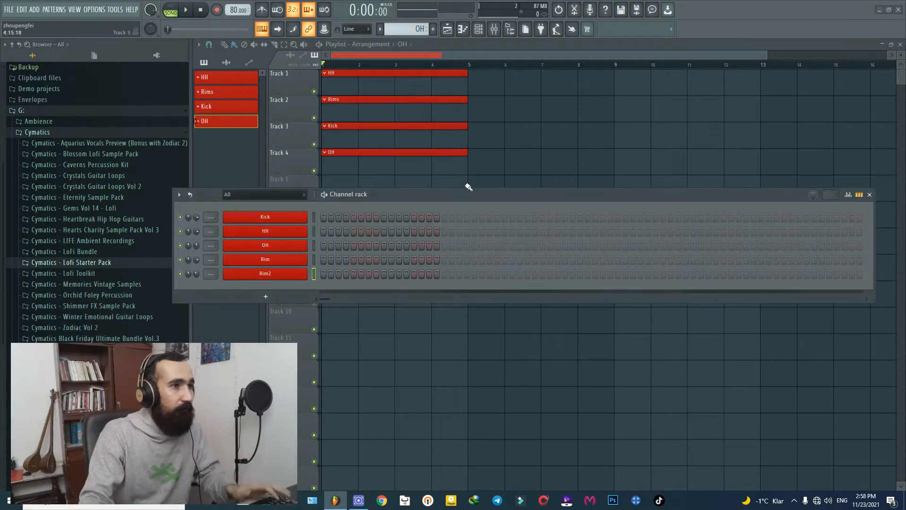
pyautogui.moveTo(468, 192); pyautogui.dragTo(515, 222)
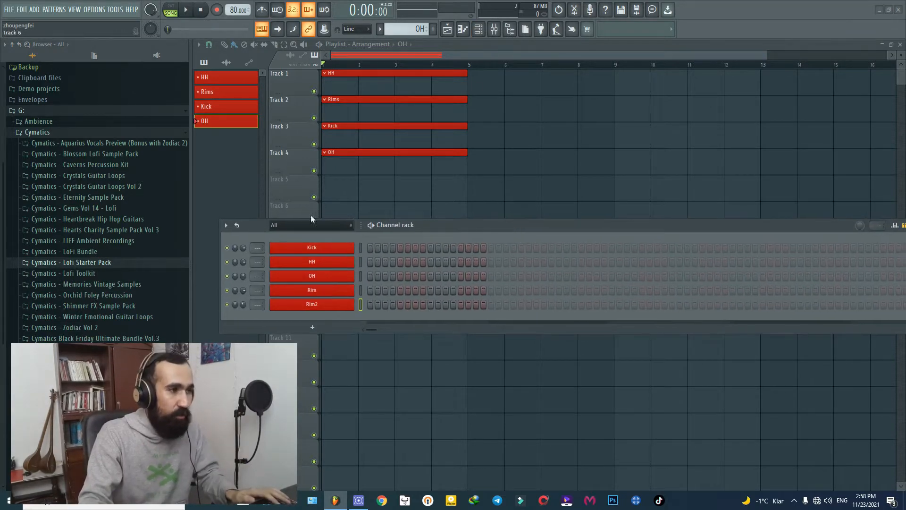
pyautogui.click(326, 249)
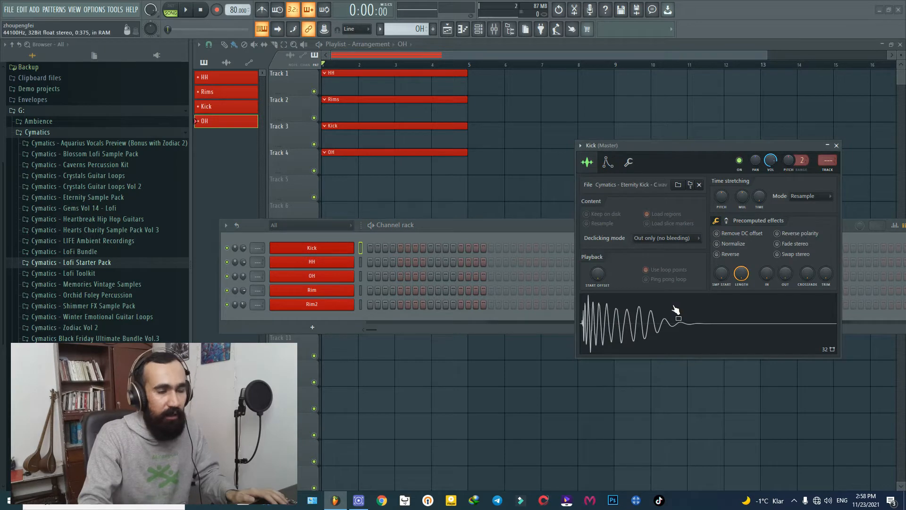
pyautogui.click(678, 325)
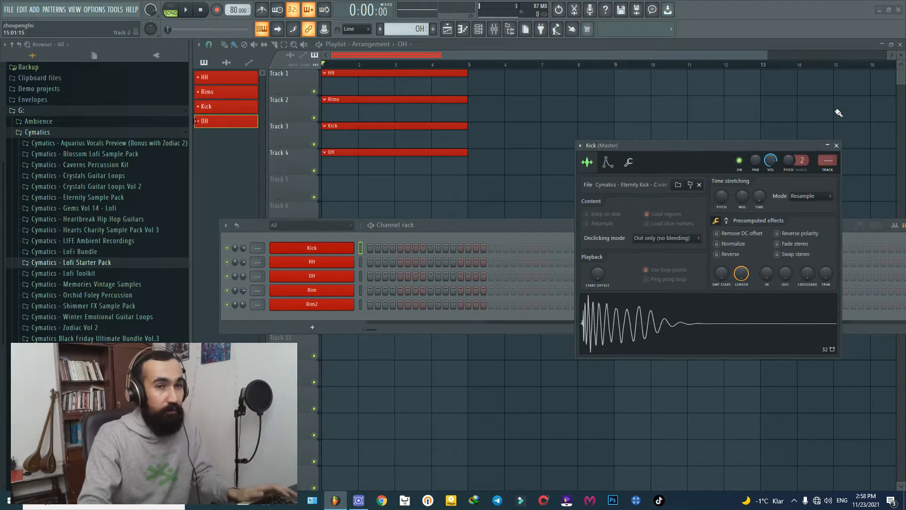
pyautogui.click(837, 146)
# Step: Inspect the samples loaded in the HH and OH channels
pyautogui.click(337, 266)
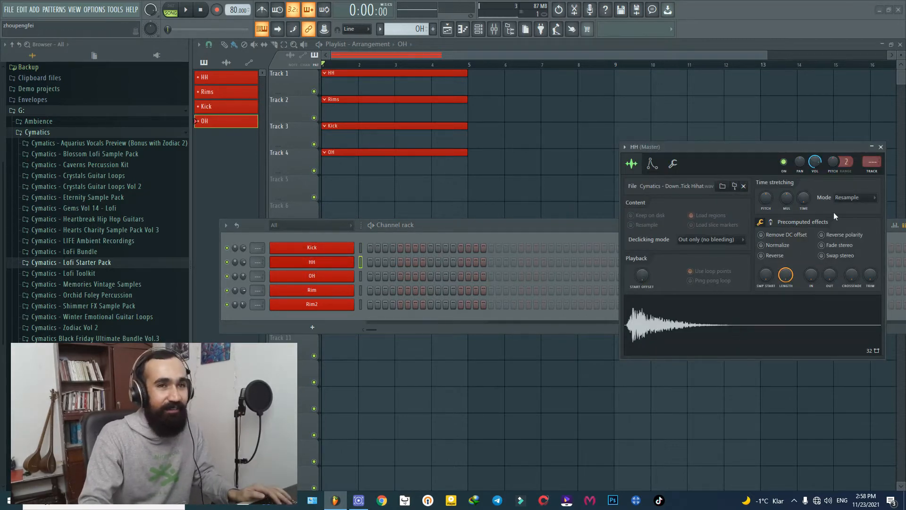
pyautogui.click(881, 146)
pyautogui.click(312, 276)
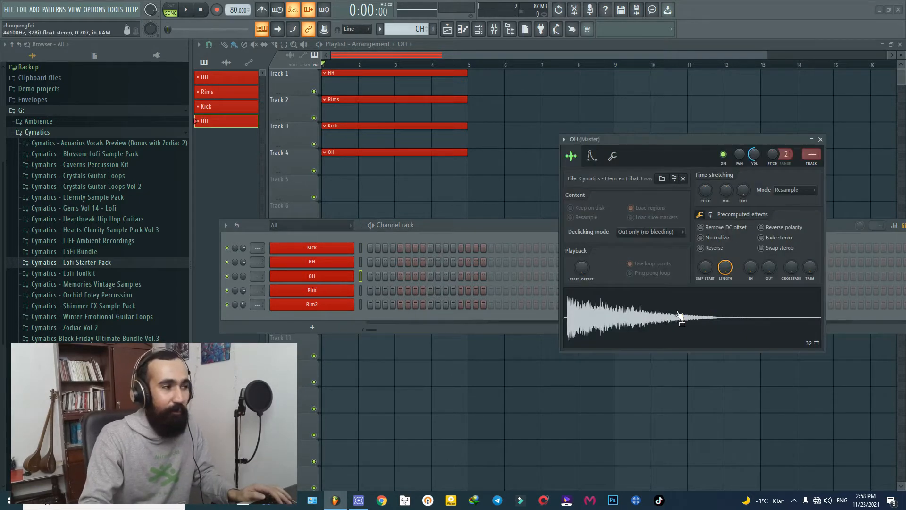
pyautogui.click(821, 139)
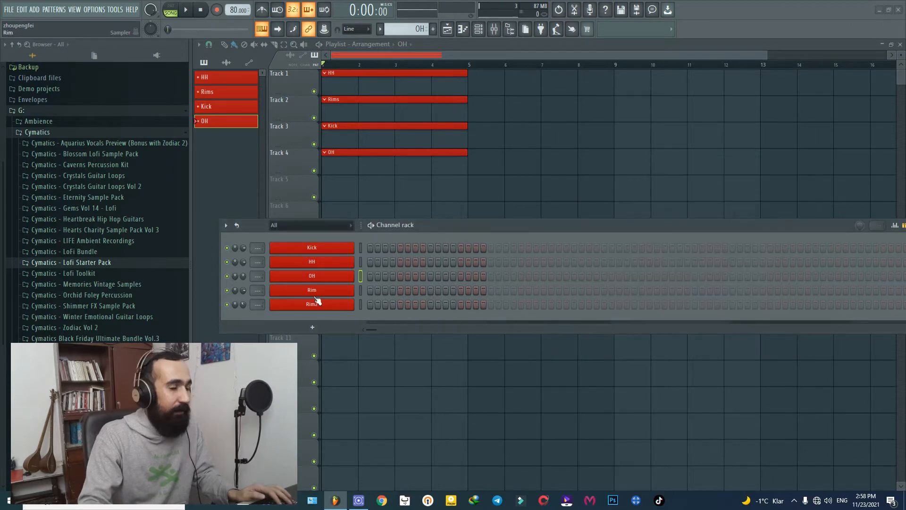
# Step: Inspect the samples loaded in the Rim and Rim2 channels and audition the Rim2 sound
pyautogui.click(314, 292)
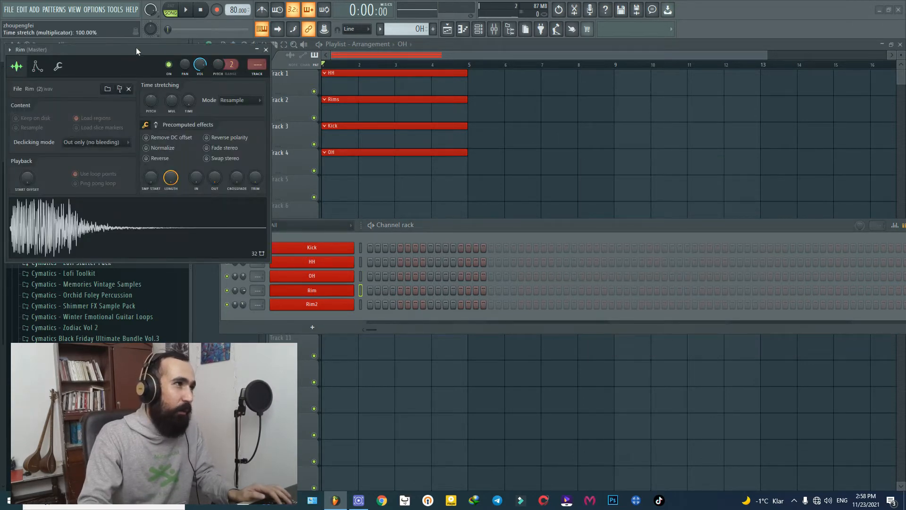
pyautogui.moveTo(136, 48); pyautogui.dragTo(683, 116)
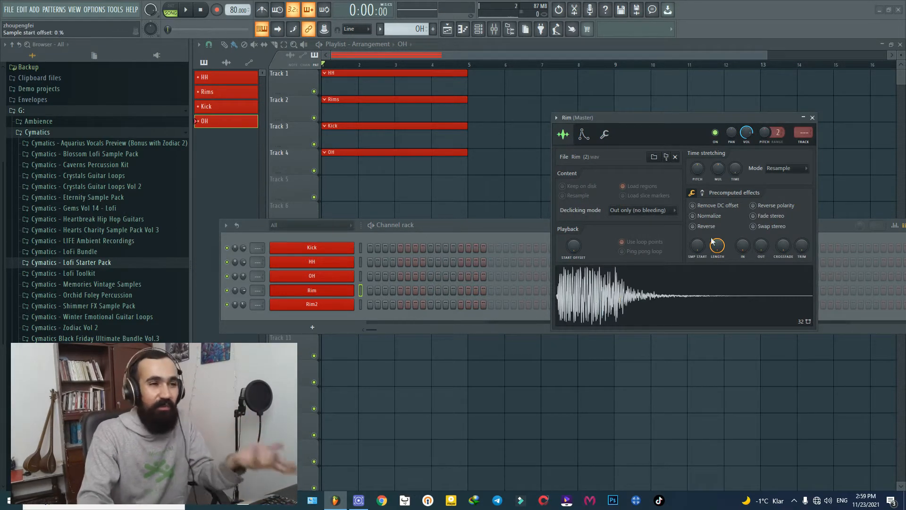
pyautogui.click(813, 118)
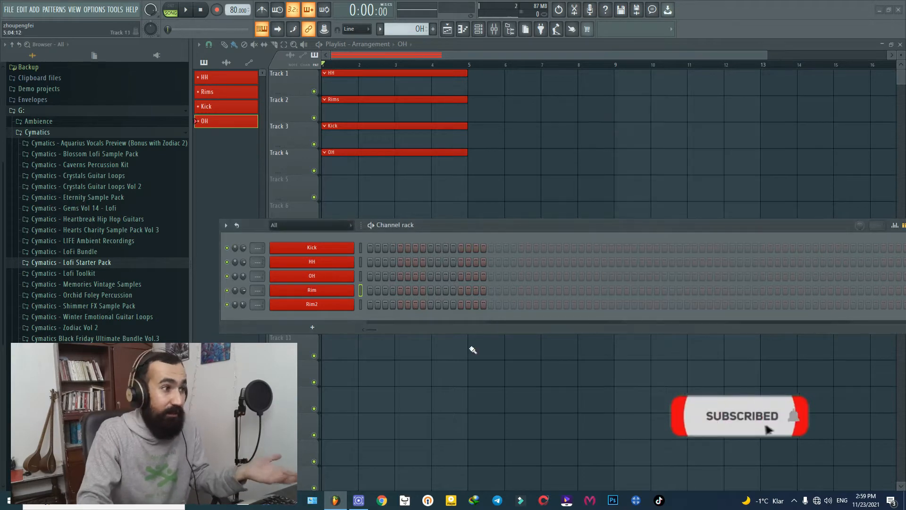
pyautogui.click(333, 306)
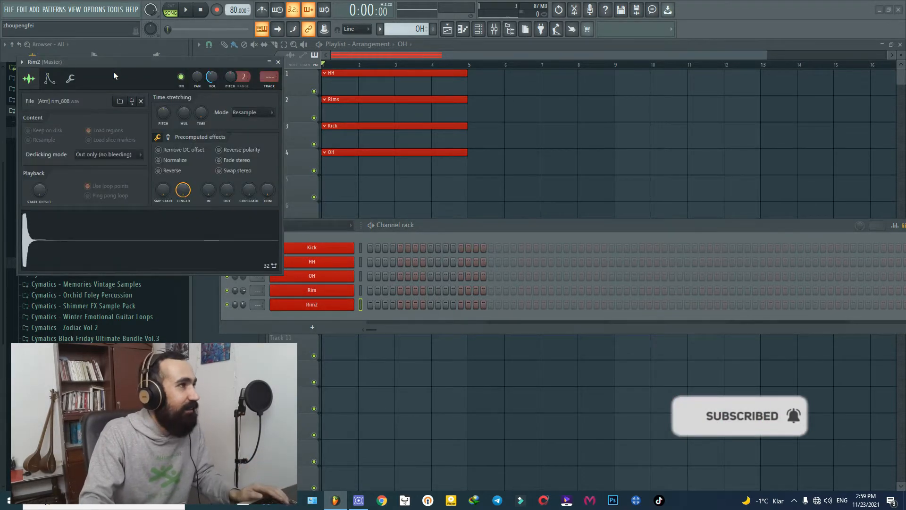
pyautogui.moveTo(111, 61); pyautogui.dragTo(665, 115)
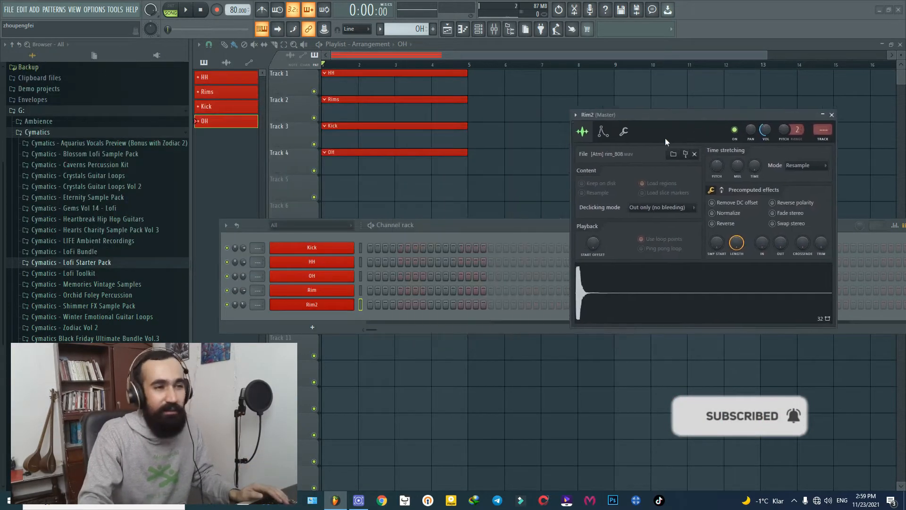
pyautogui.click(658, 291)
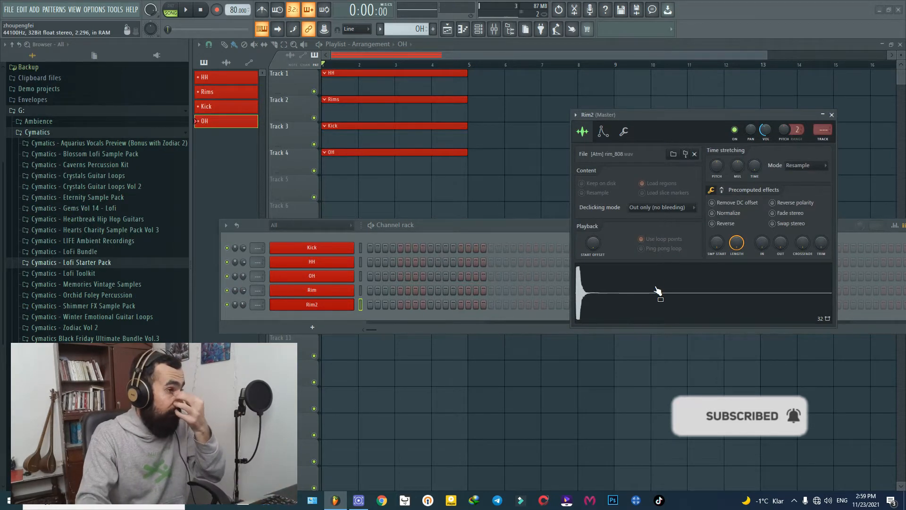
pyautogui.click(832, 115)
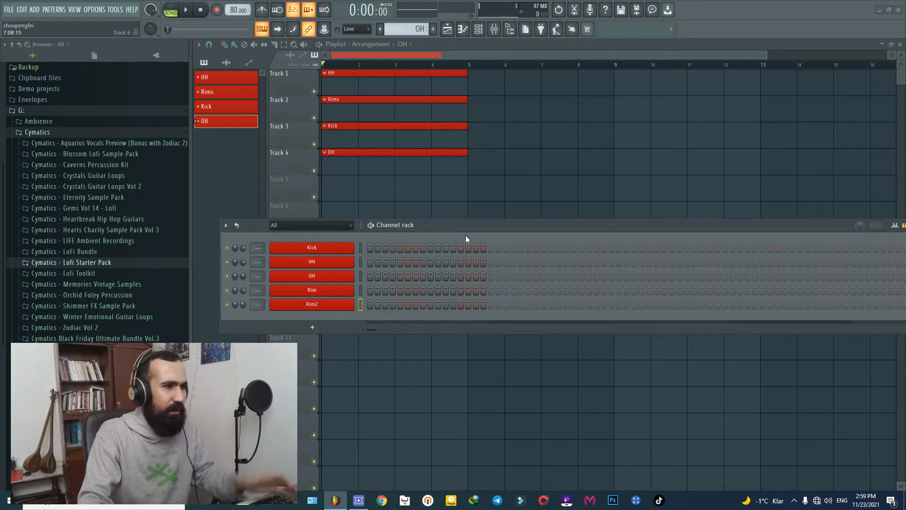
# Step: Fill the HH channel with a hit on each 2 steps and show it in the piano roll
pyautogui.rightClick(321, 263)
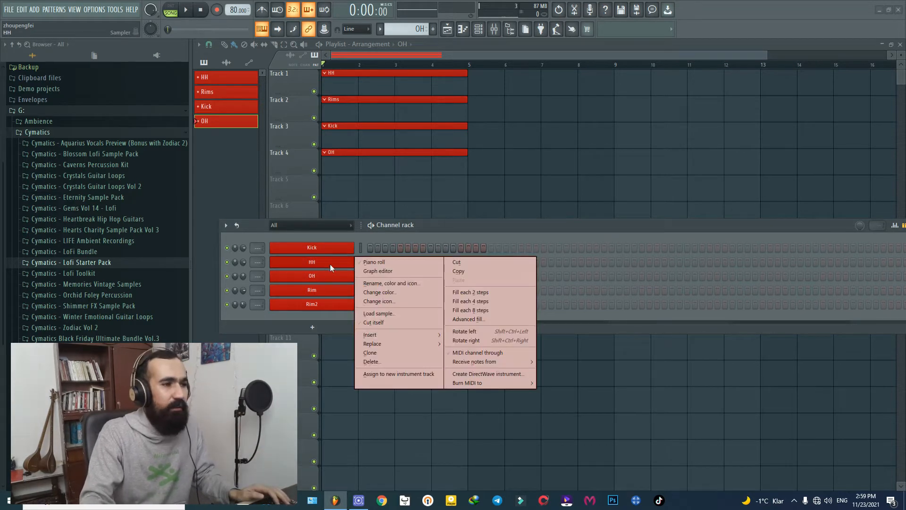
pyautogui.click(495, 294)
pyautogui.press('F7')
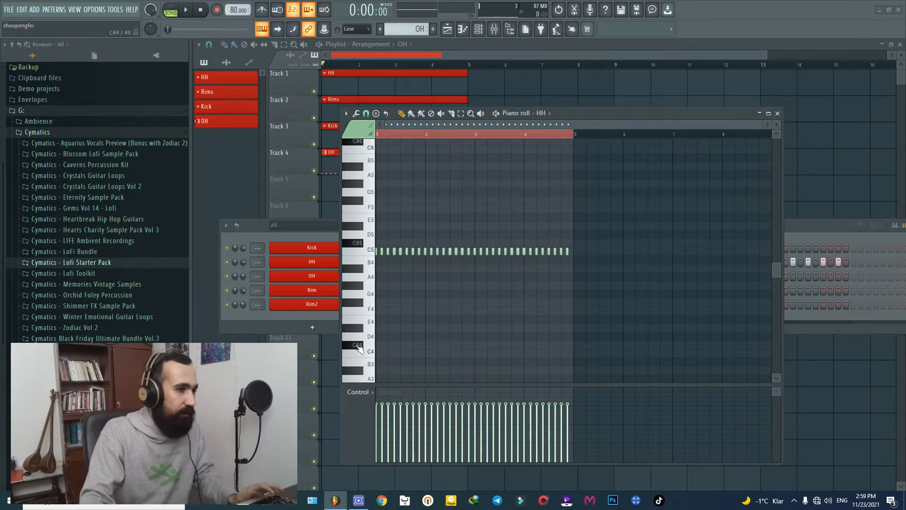
# Step: Lower the velocity of every second hi-hat note across the four bars and play the pattern back
pyautogui.scroll(3, 360, 346)
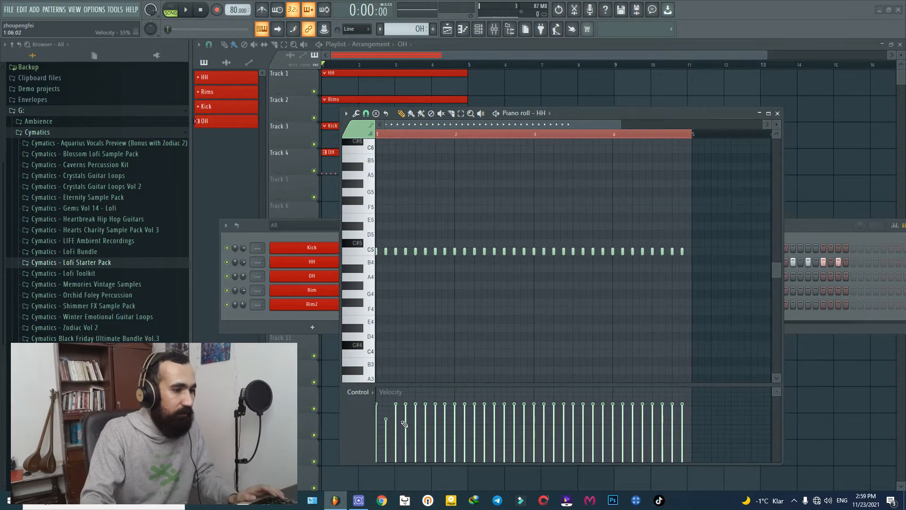
pyautogui.click(416, 419)
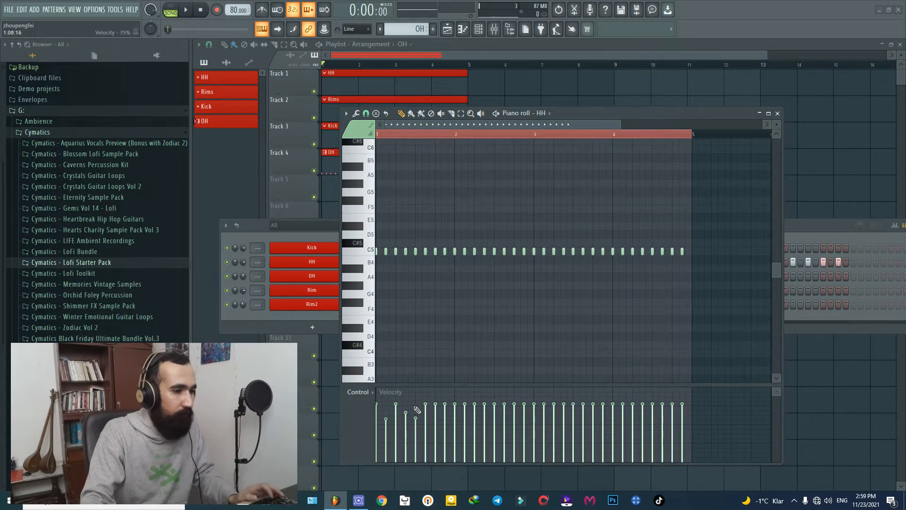
pyautogui.click(406, 416)
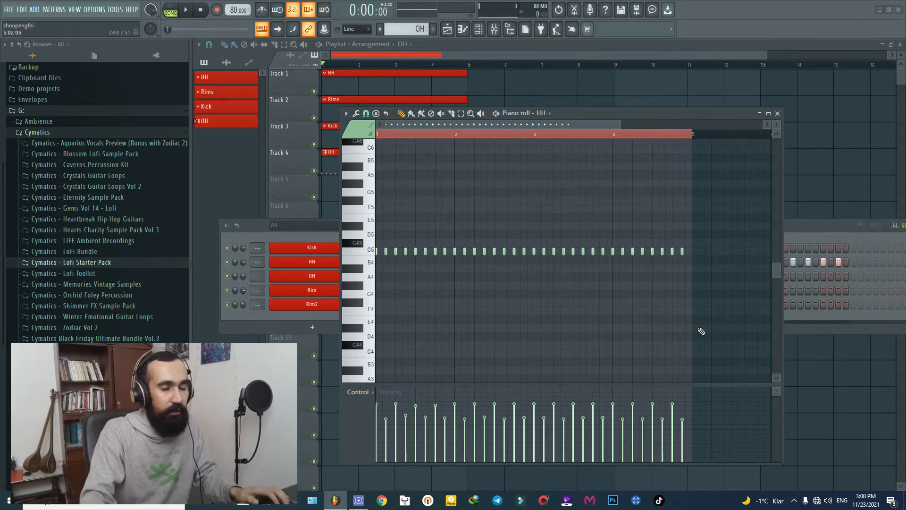
pyautogui.press('space')
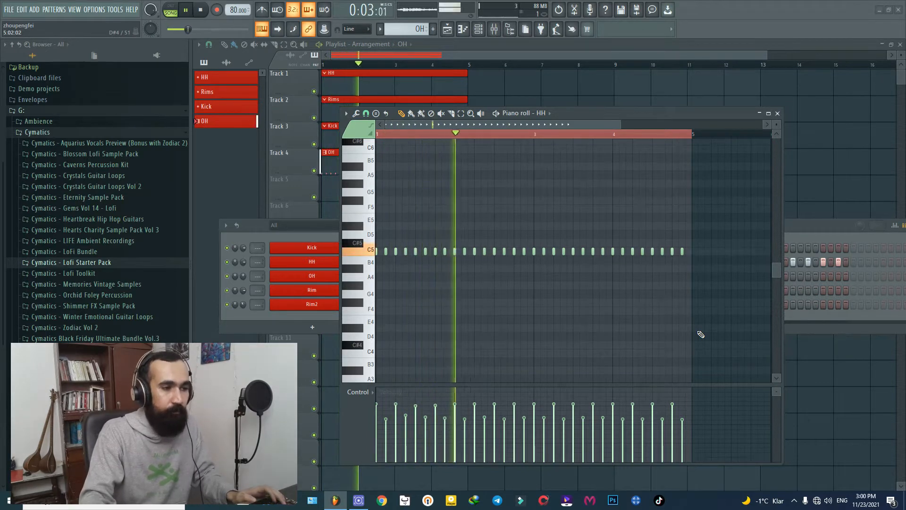
pyautogui.press('space')
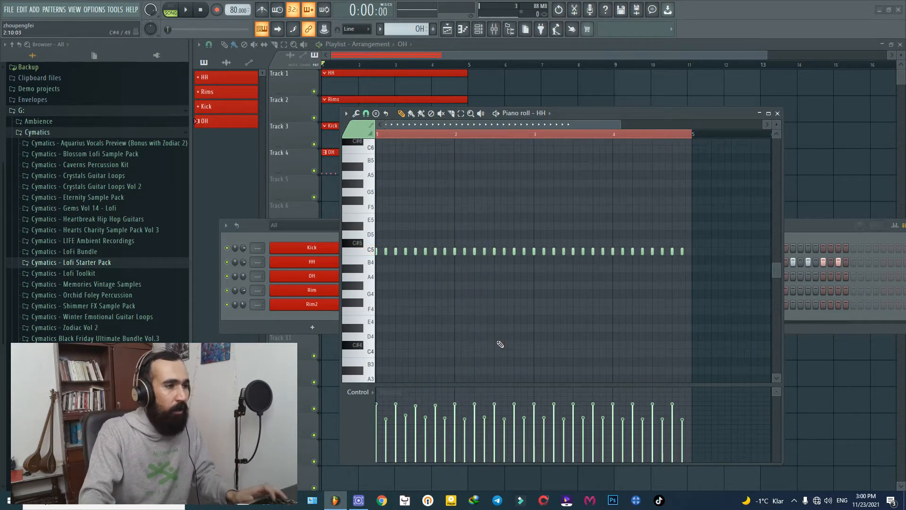
# Step: Change the piano roll's snap setting and nudge the second, fourth and sixth hi-hat notes of bar 1 about 4 ticks later
pyautogui.scroll(3, 377, 264)
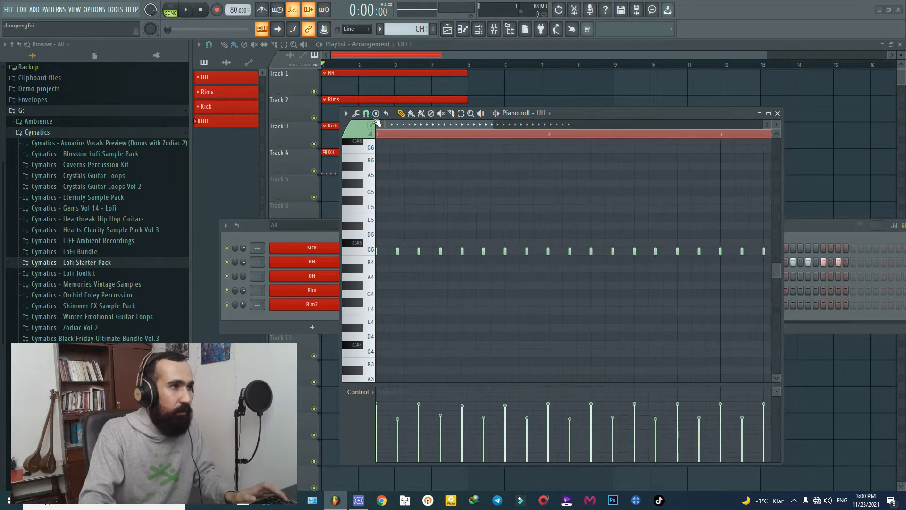
pyautogui.click(366, 114)
pyautogui.click(373, 217)
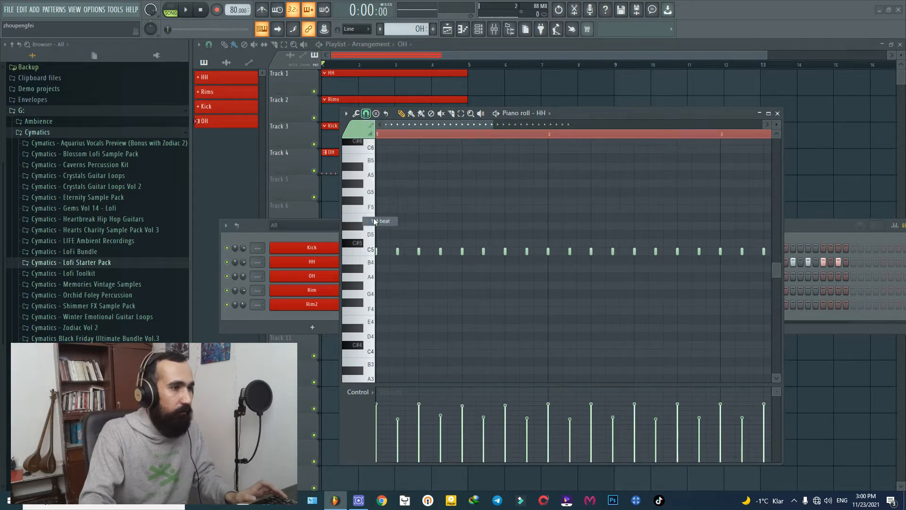
pyautogui.scroll(1, 374, 253)
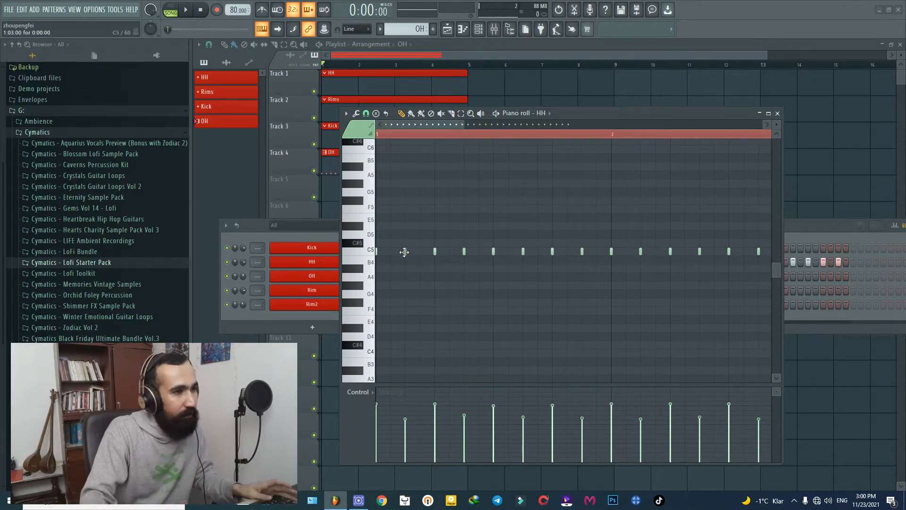
pyautogui.moveTo(404, 252); pyautogui.dragTo(406, 253)
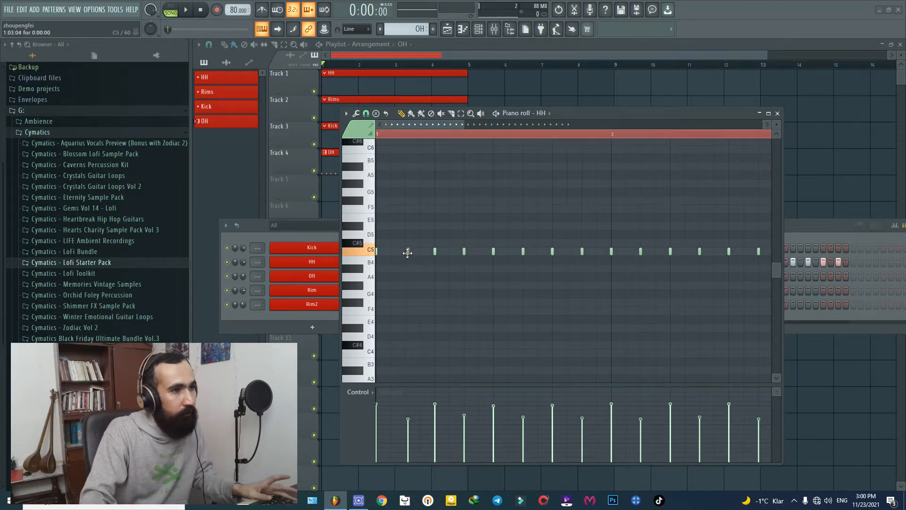
pyautogui.moveTo(463, 254); pyautogui.dragTo(467, 253)
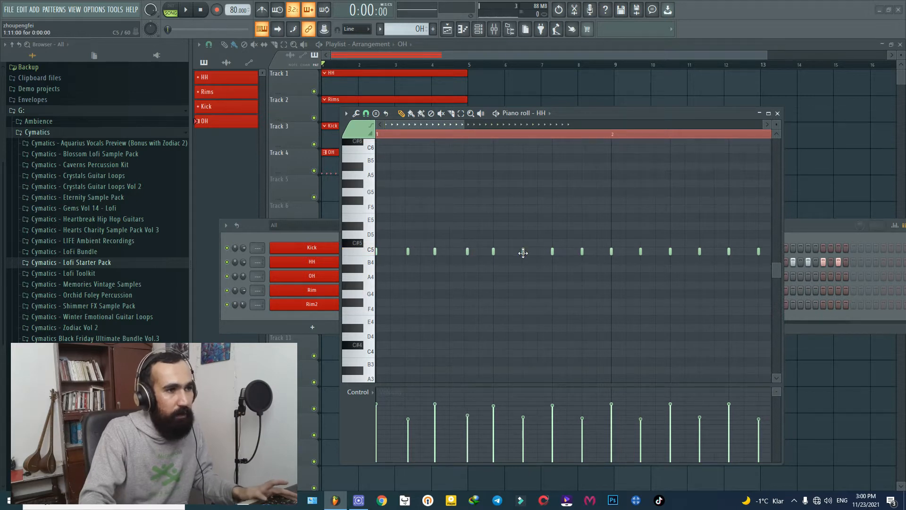
pyautogui.moveTo(523, 253); pyautogui.dragTo(524, 253)
# Step: Play back the hi-hat pattern to check the swing of the shifted notes
pyautogui.press('space')
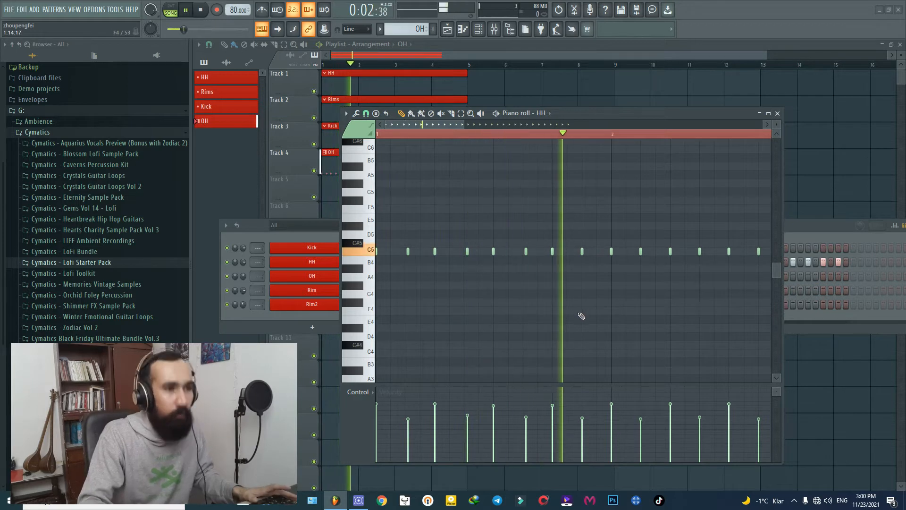
pyautogui.press('space')
pyautogui.scroll(-1, 550, 266)
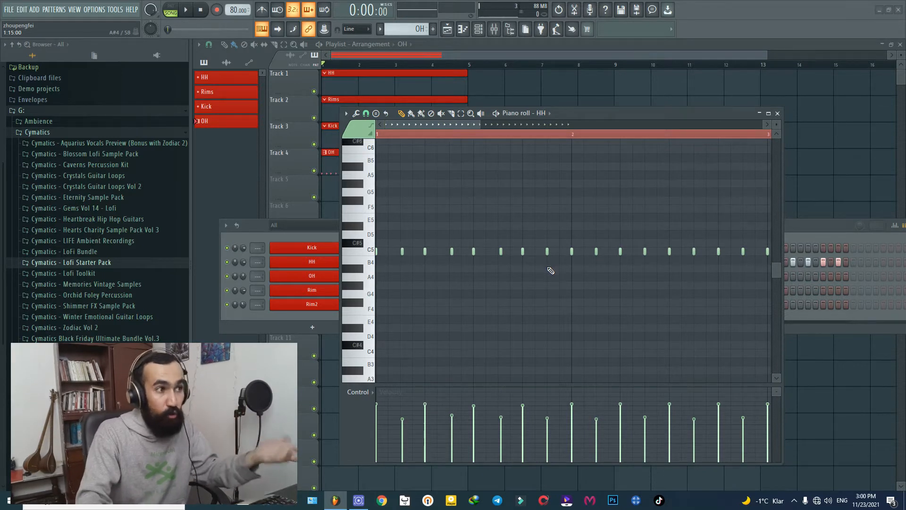
pyautogui.press('space')
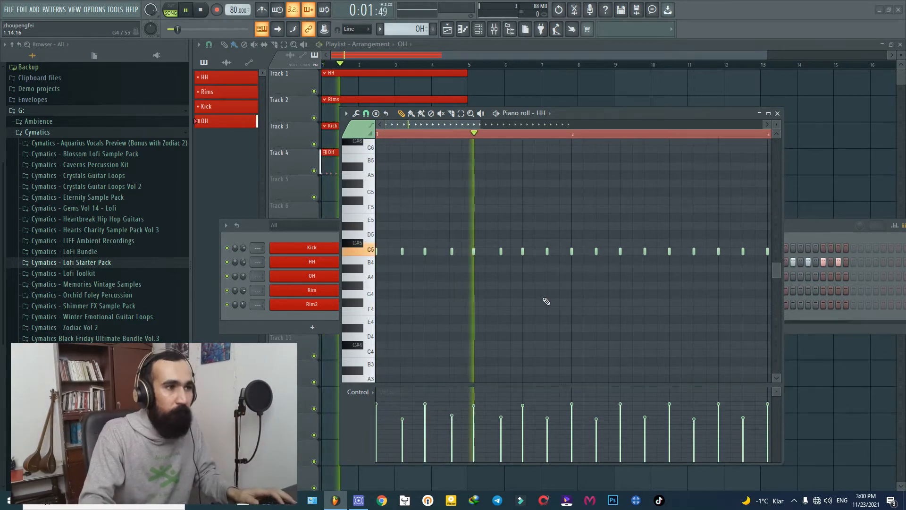
pyautogui.press('space')
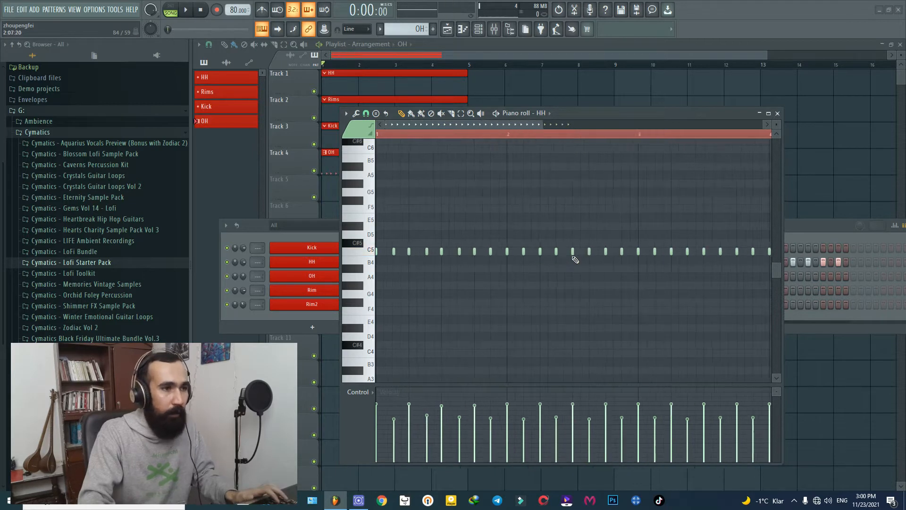
# Step: Replace the hi-hat notes in bars 2 to 4 with repeats of the swung notes from bar 1
pyautogui.scroll(-2, 537, 266)
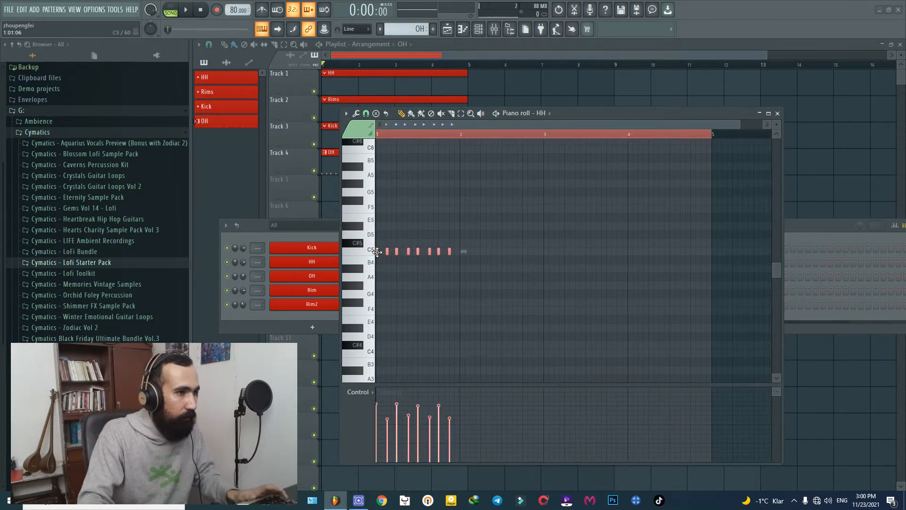
pyautogui.moveTo(377, 252); pyautogui.dragTo(460, 255)
pyautogui.hotkey('ctrl', 'b')
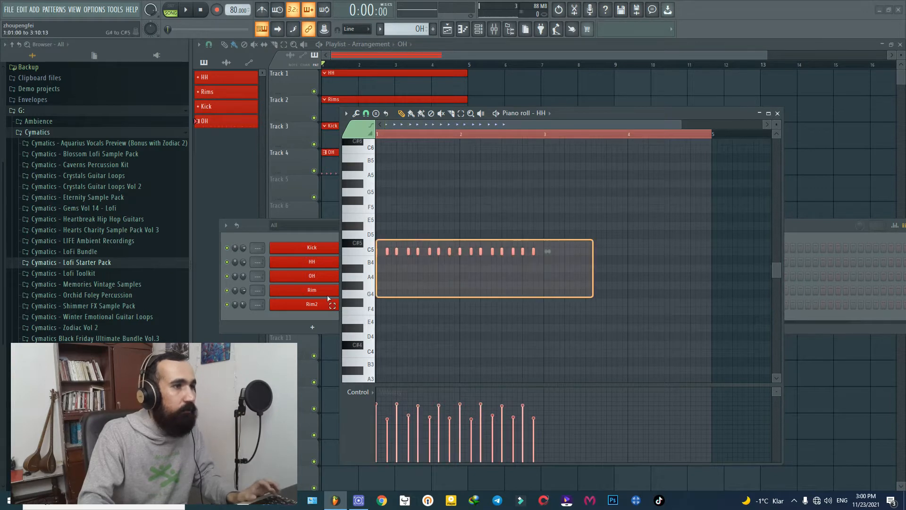
# Step: Listen to the repeated hi-hat pattern, close the HH piano roll and stop playback
pyautogui.press('space')
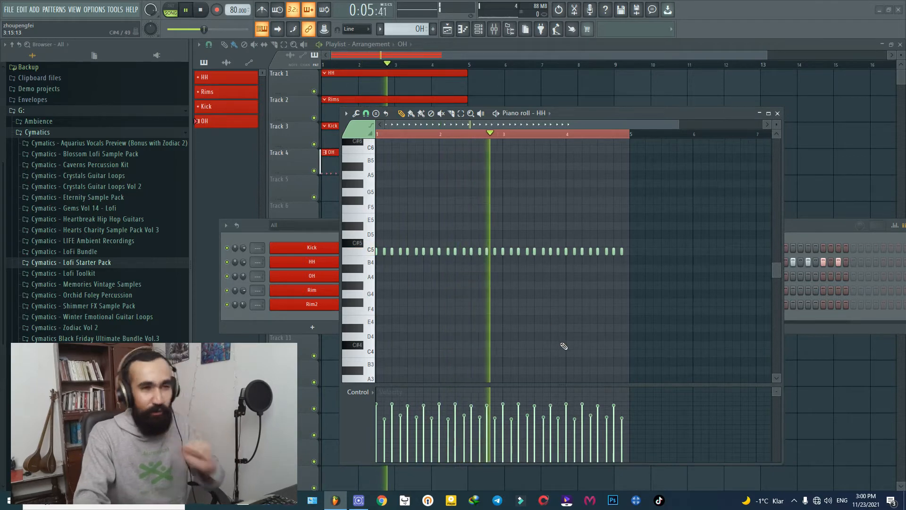
pyautogui.click(778, 113)
pyautogui.press('space')
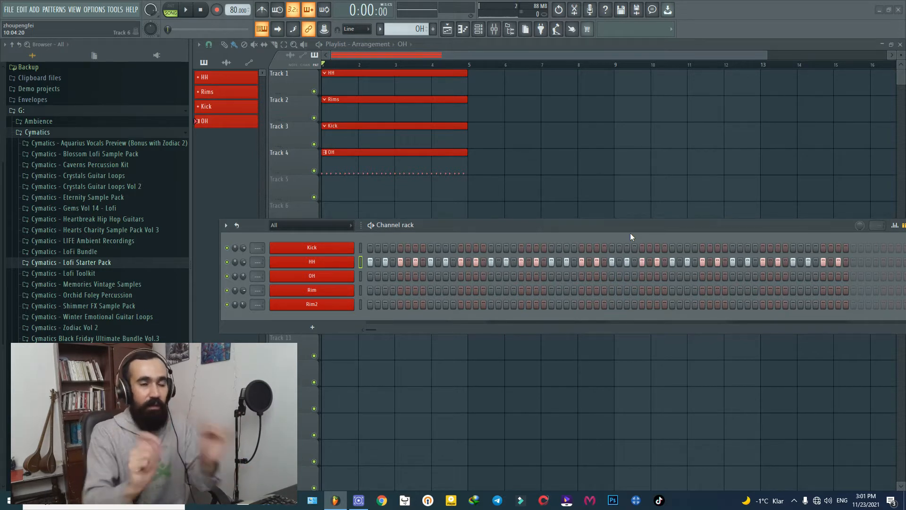
# Step: Reposition the channel rack and move the hi-hat notes out of the OH pattern into the HH pattern
pyautogui.moveTo(631, 226); pyautogui.dragTo(604, 219)
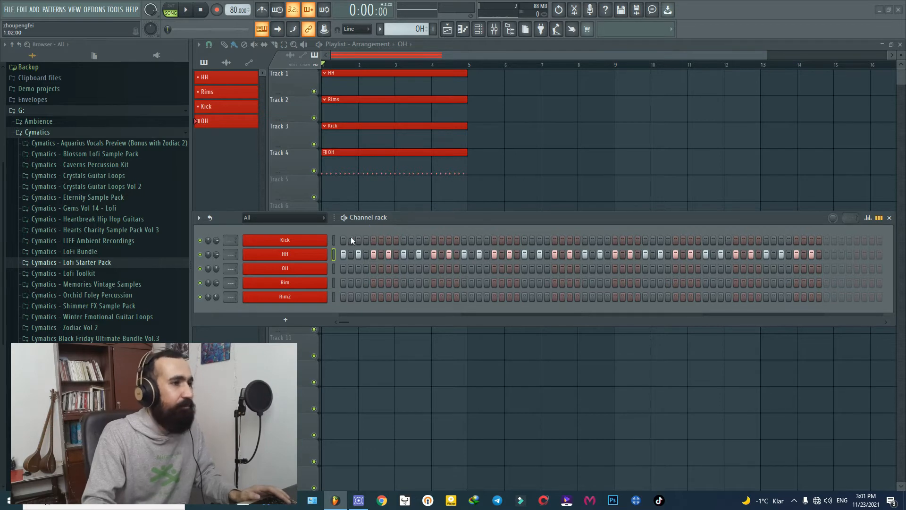
pyautogui.rightClick(316, 254)
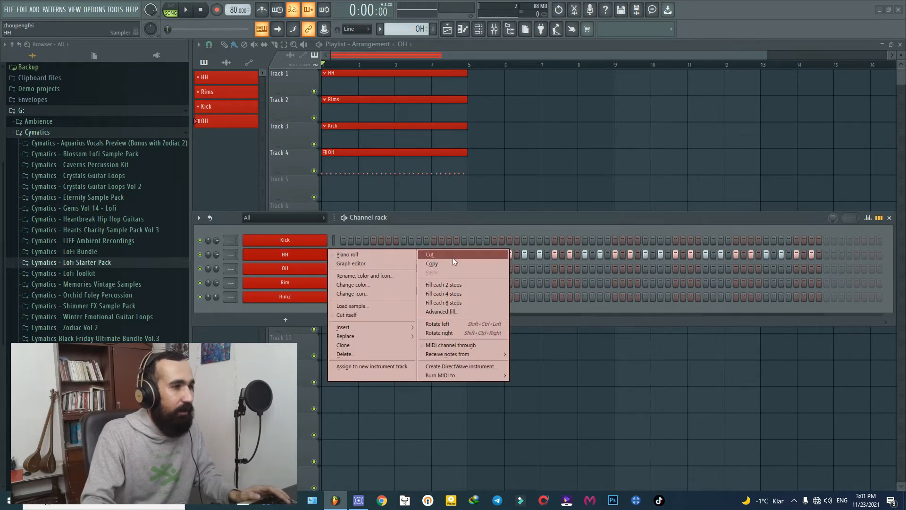
pyautogui.click(452, 254)
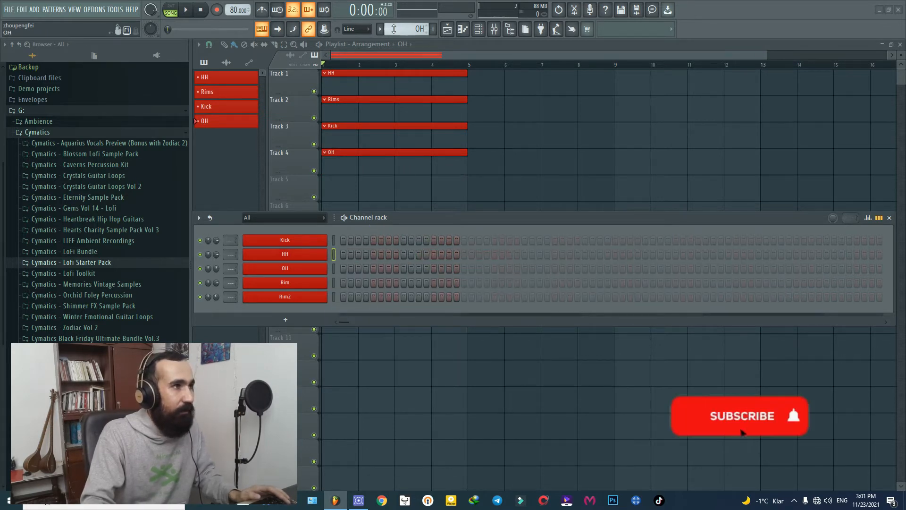
pyautogui.click(227, 77)
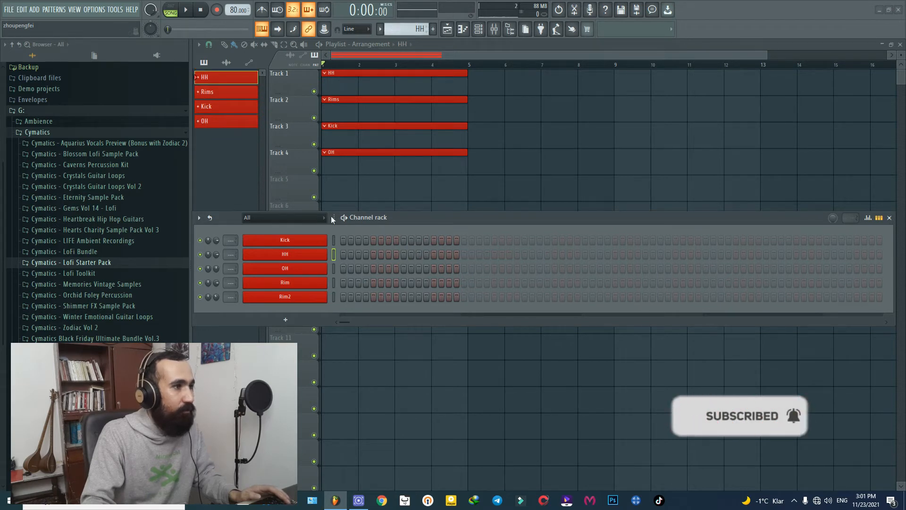
pyautogui.rightClick(325, 254)
pyautogui.click(432, 273)
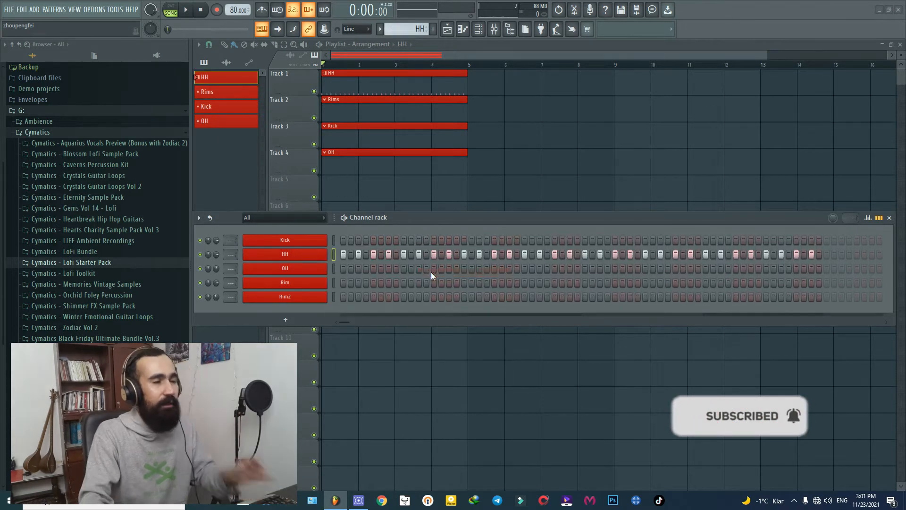
# Step: Listen to the metronome alone with the HH track muted to hear the four beats of the bar
pyautogui.click(433, 255)
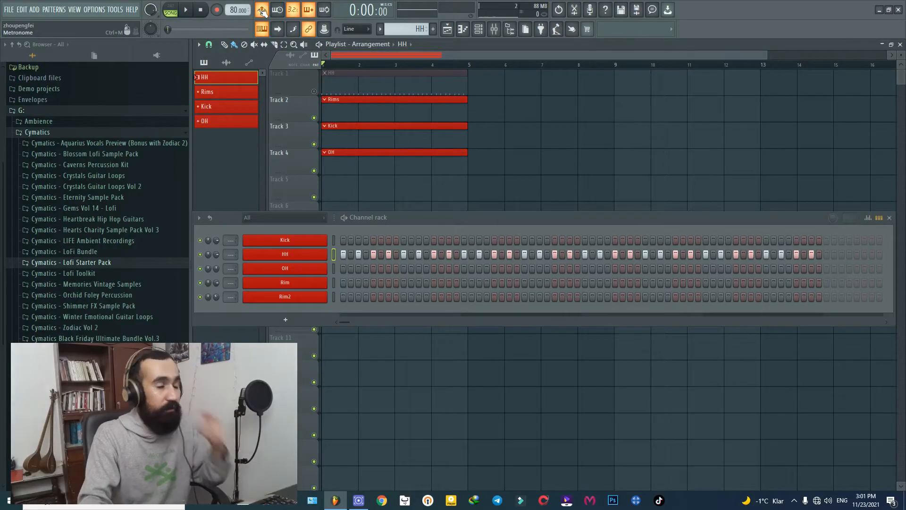
pyautogui.click(188, 10)
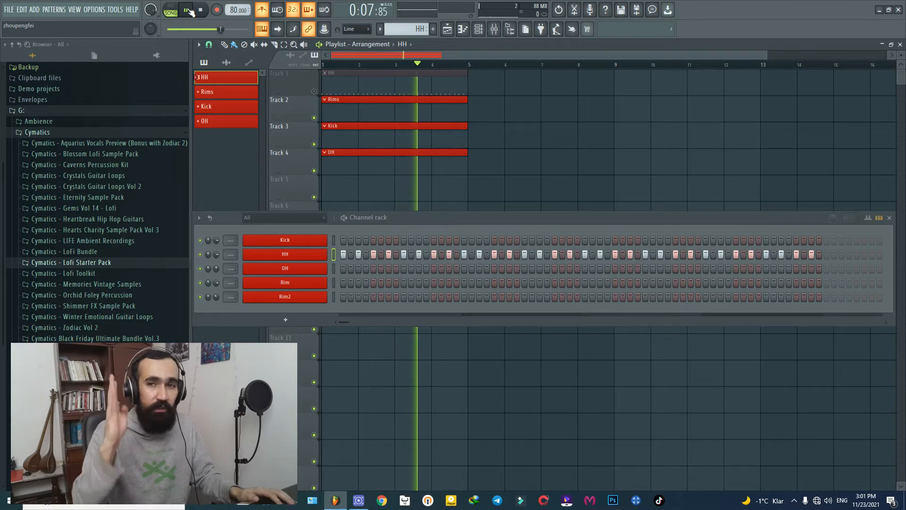
pyautogui.press('space')
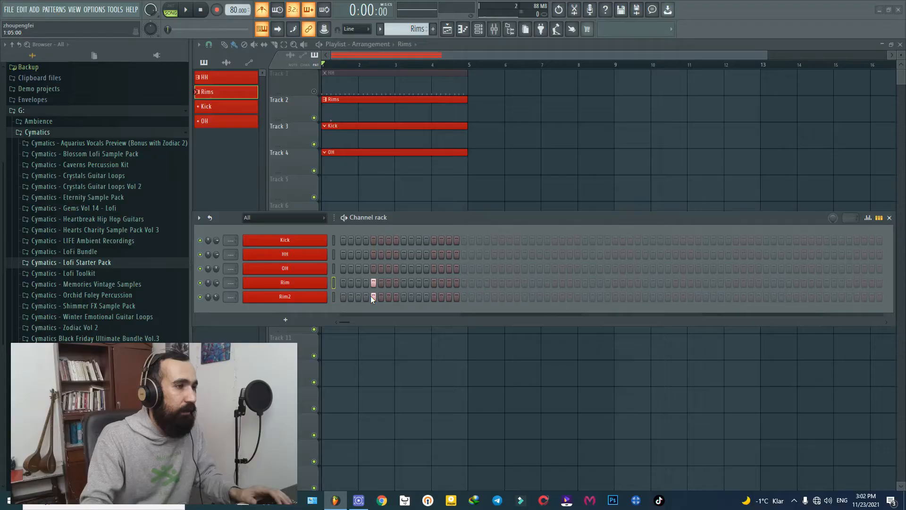
# Step: Place Rim and Rim2 hits on steps 5 and 13 of the Rims pattern, check them, and repeat them through bar 4
pyautogui.click(432, 297)
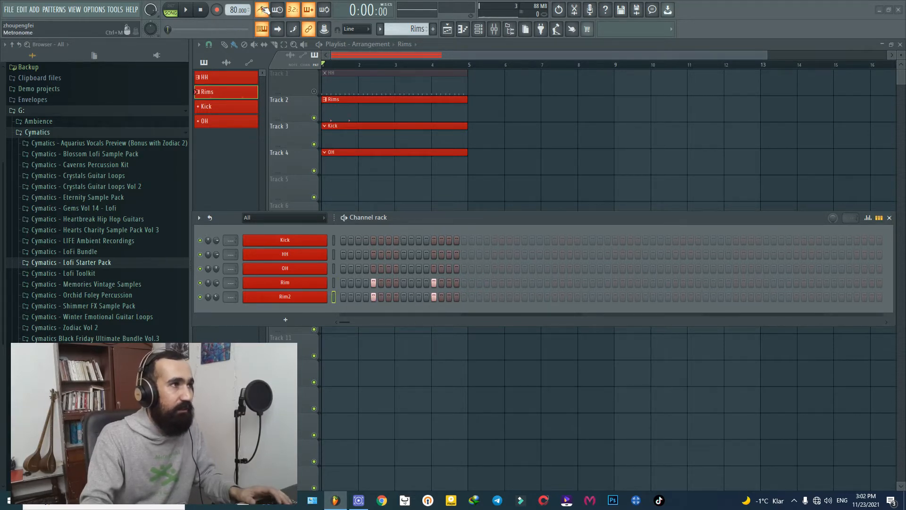
pyautogui.press('space')
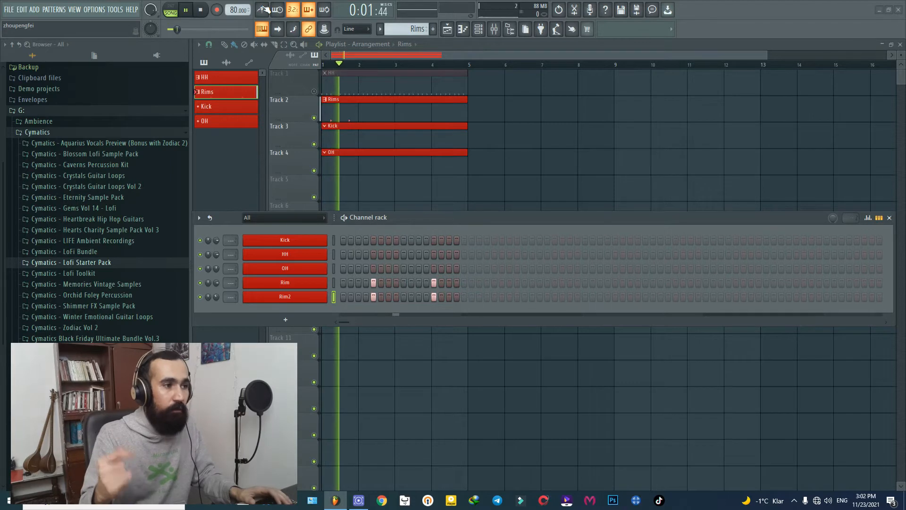
pyautogui.press('space')
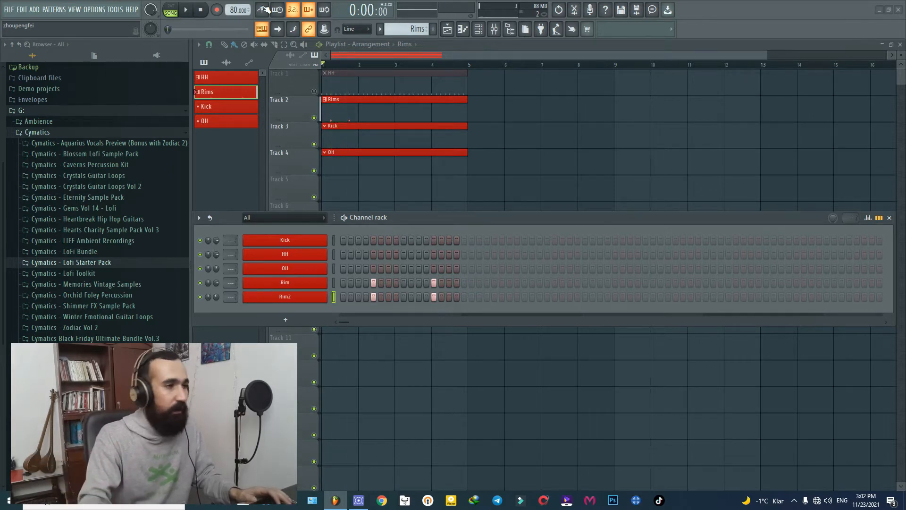
pyautogui.doubleClick(387, 117)
pyautogui.hscroll(-3, 433, 242)
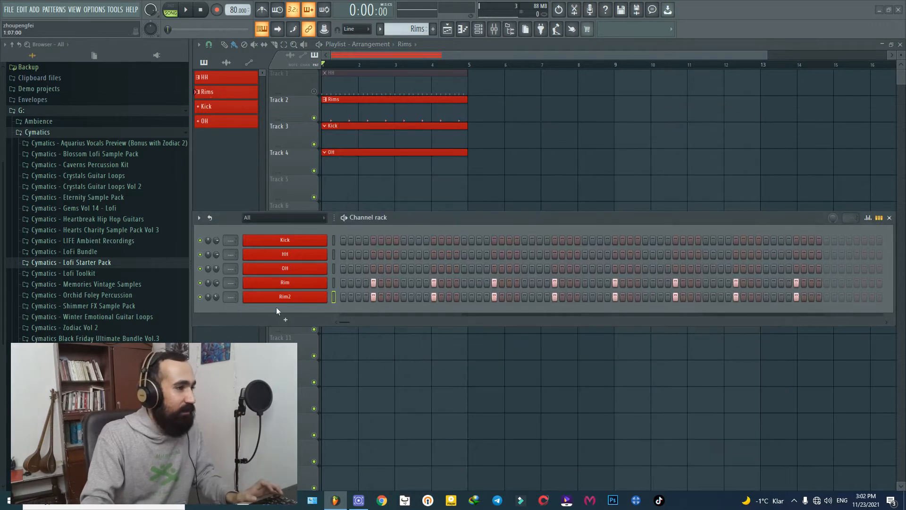
# Step: Adjust the Rim channel's volume, unmute the HH track and play the hi-hats together with the rims
pyautogui.moveTo(217, 282); pyautogui.dragTo(217, 291)
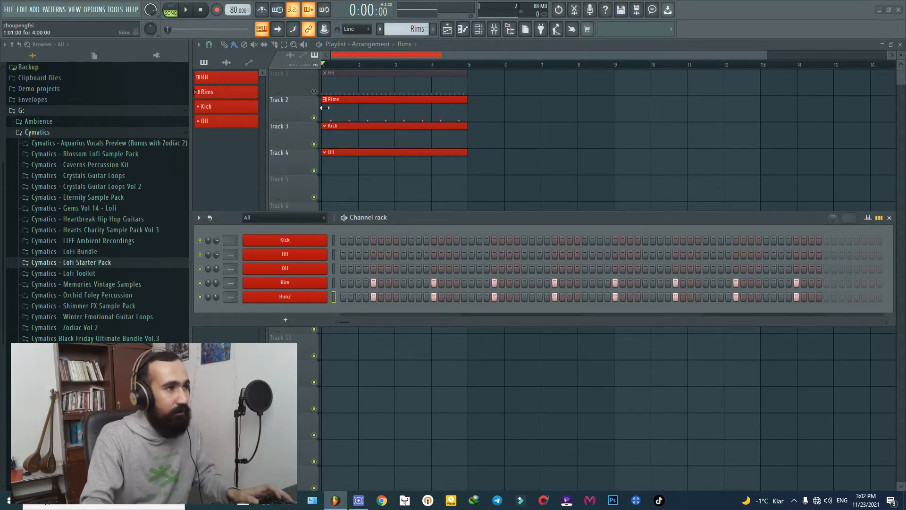
pyautogui.click(316, 92)
pyautogui.press('space')
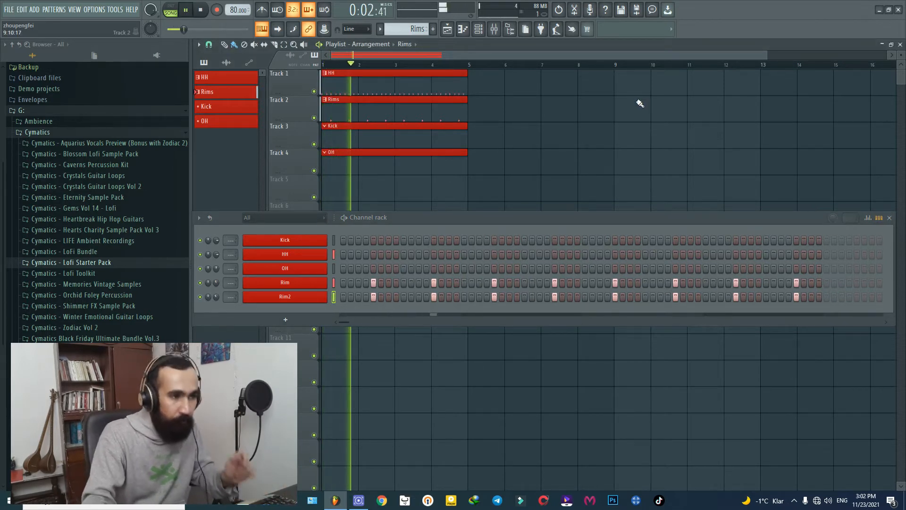
pyautogui.press('space')
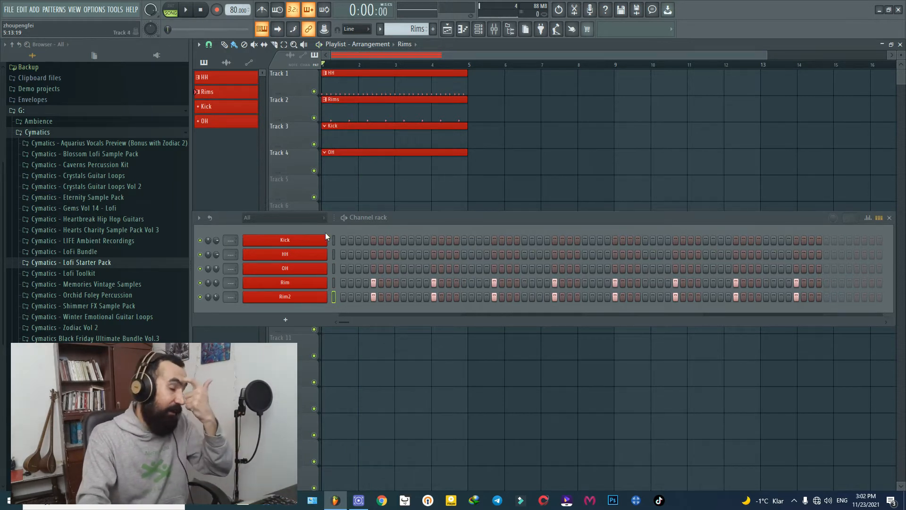
# Step: Set Rim2's fine time shift to 0:01 and the Rim and Rim2 volumes to about 41% and 38%, checking them by playback
pyautogui.click(284, 298)
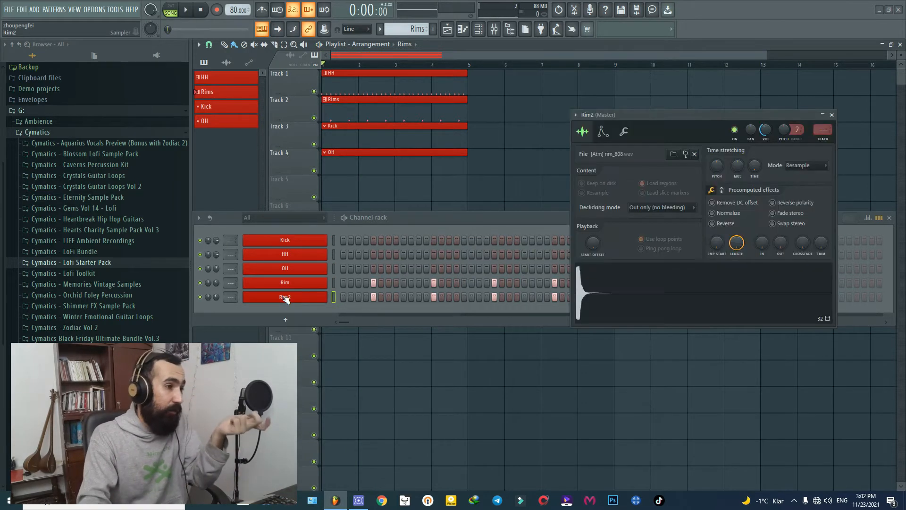
pyautogui.click(626, 133)
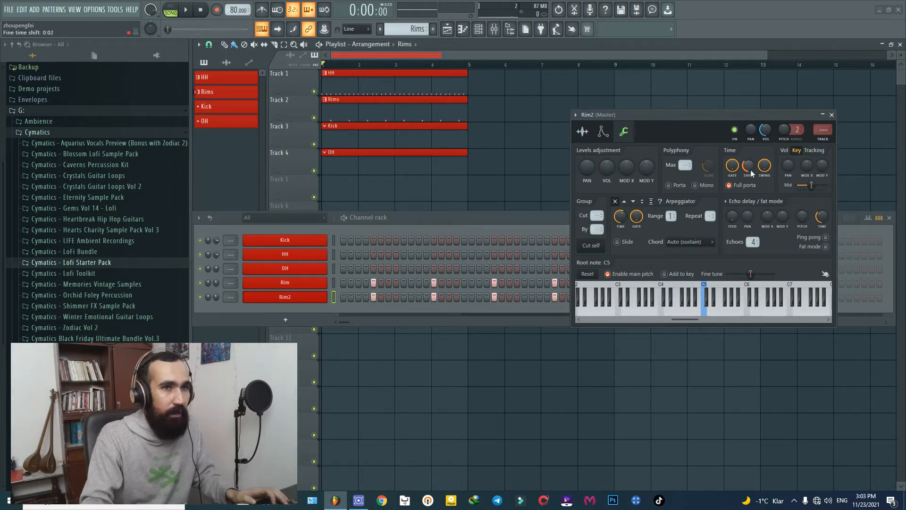
pyautogui.press('space')
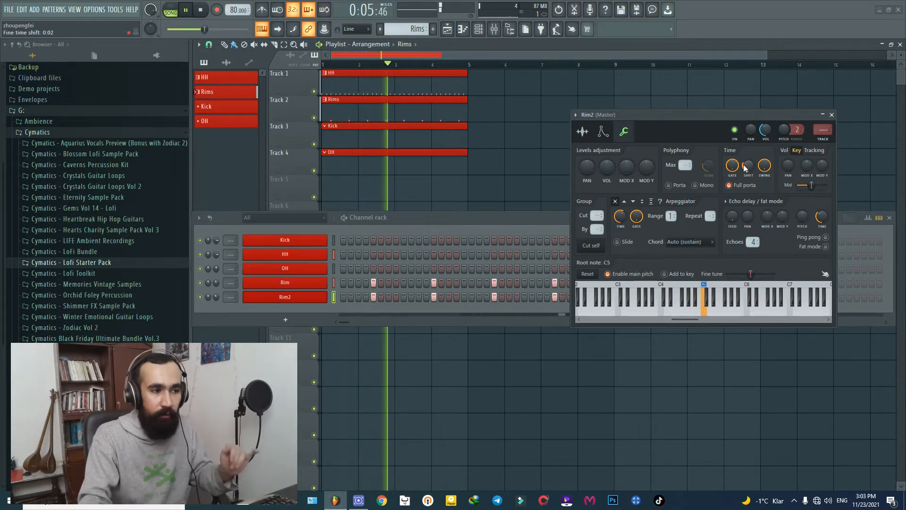
pyautogui.press('space')
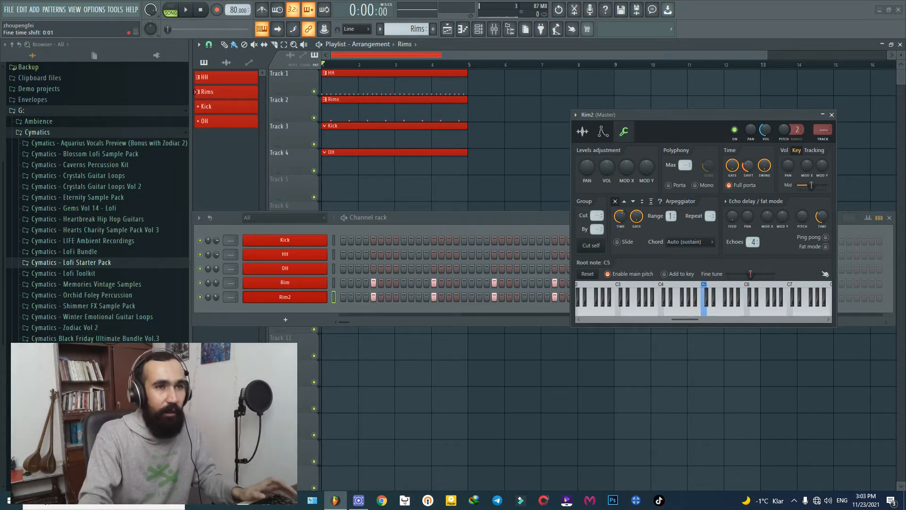
pyautogui.click(832, 114)
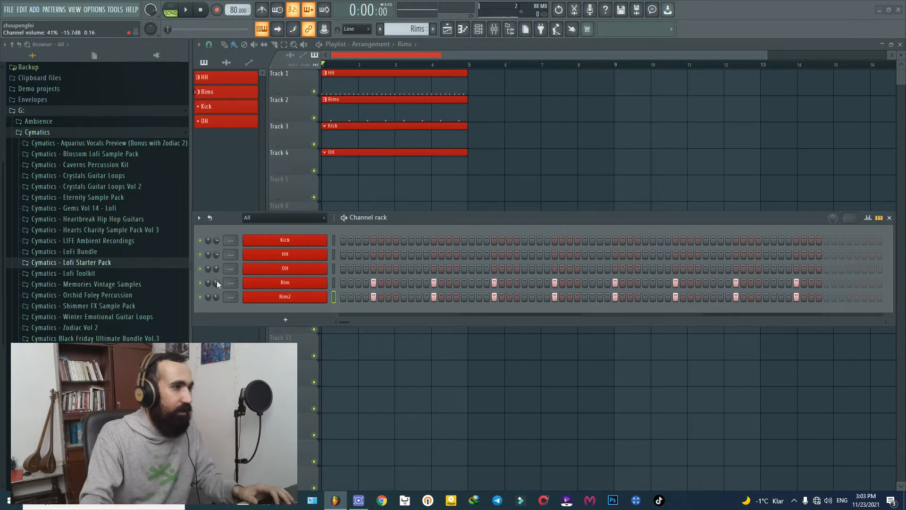
pyautogui.press('space')
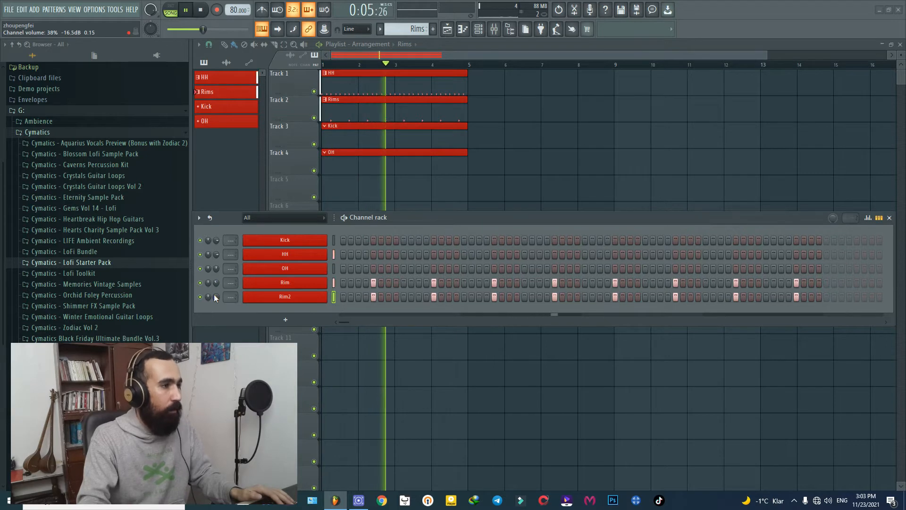
pyautogui.press('space')
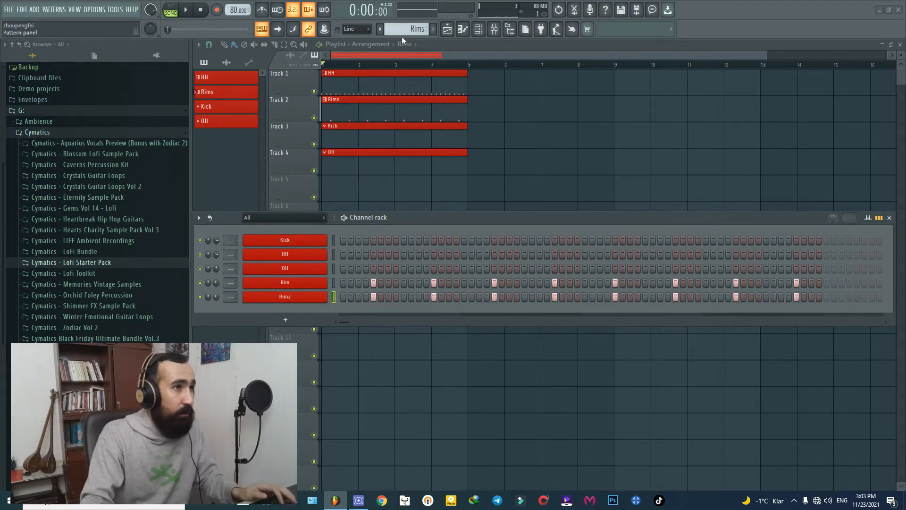
# Step: Place a kick on the first step of the Kick pattern and play it with the other drums
pyautogui.click(397, 126)
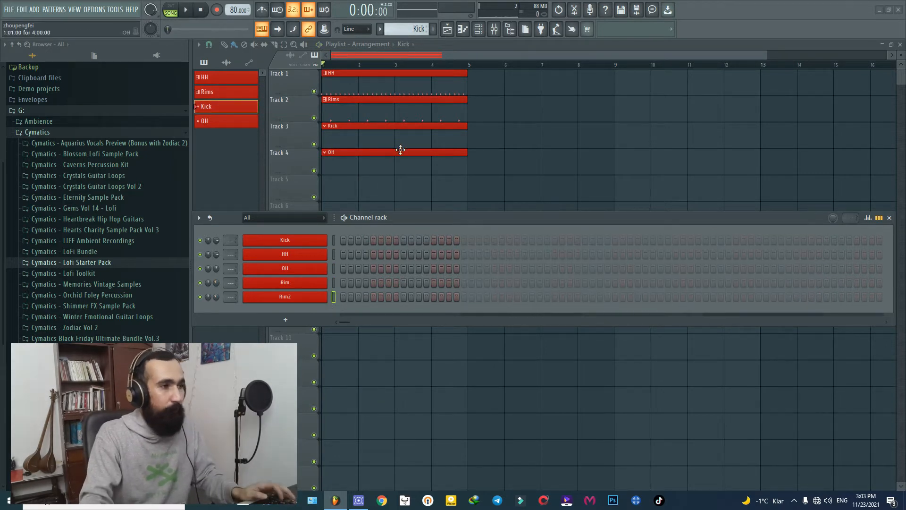
pyautogui.click(344, 240)
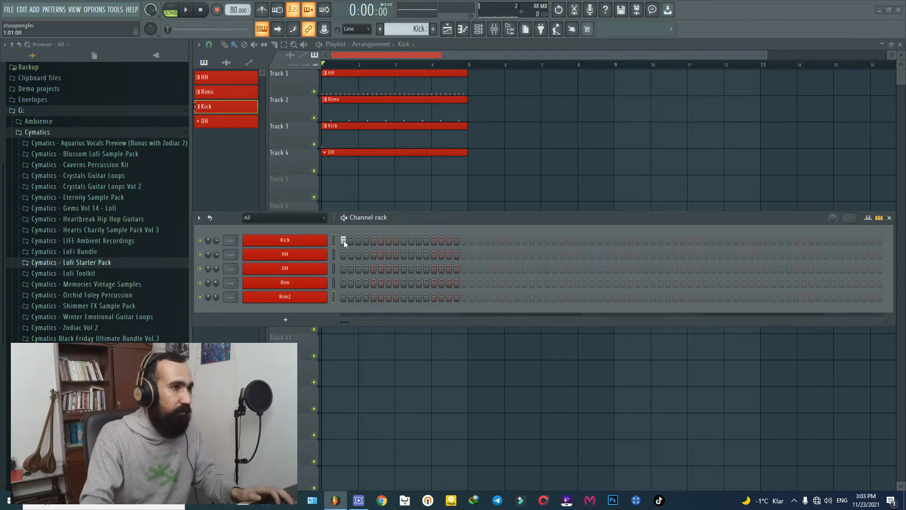
pyautogui.press('space')
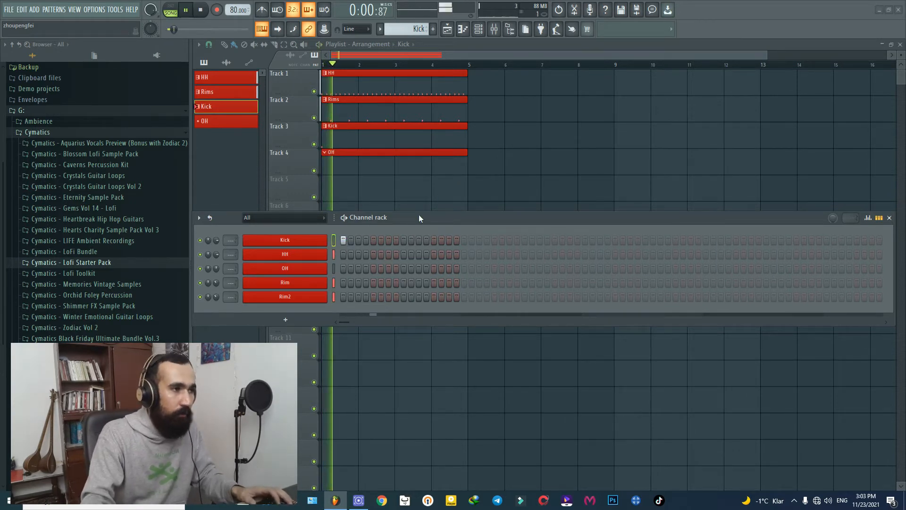
pyautogui.press('space')
# Step: Open the Kick channel's piano roll, adjust the Kick channel's volume and play back the beat
pyautogui.rightClick(325, 239)
pyautogui.click(336, 241)
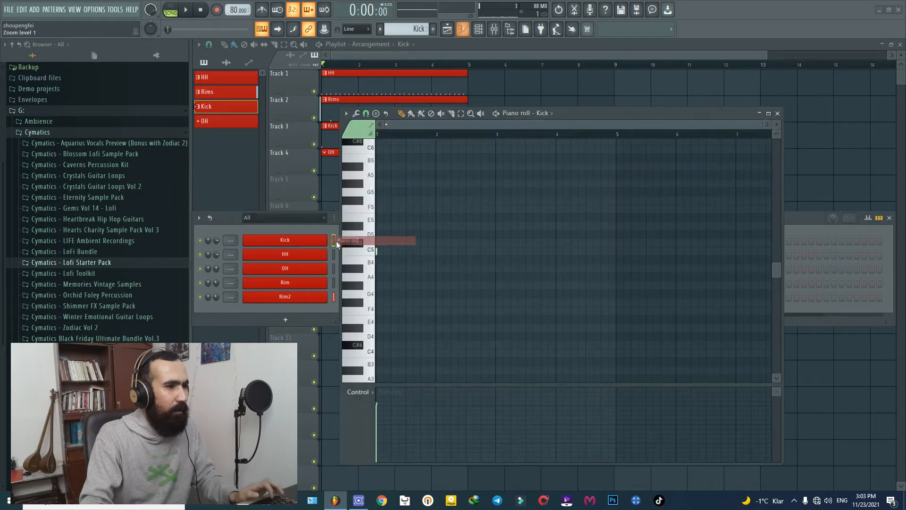
pyautogui.moveTo(215, 240); pyautogui.dragTo(215, 249)
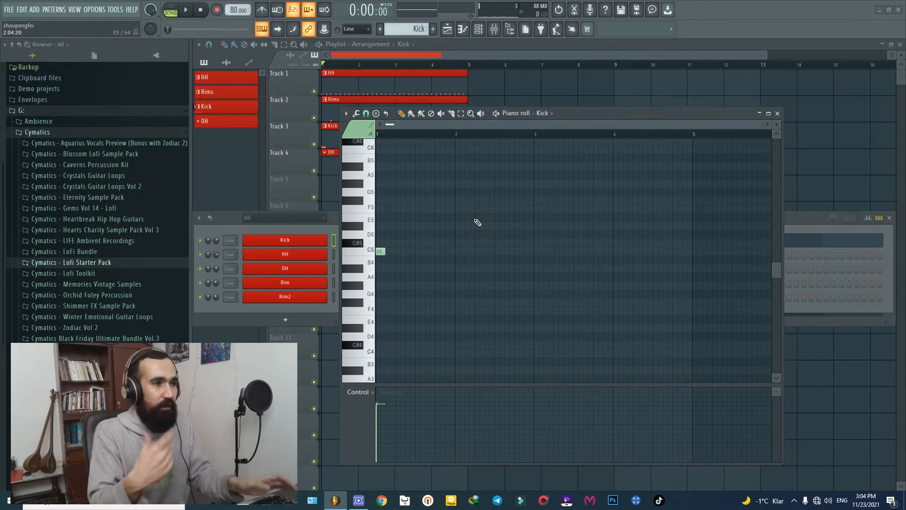
pyautogui.press('space')
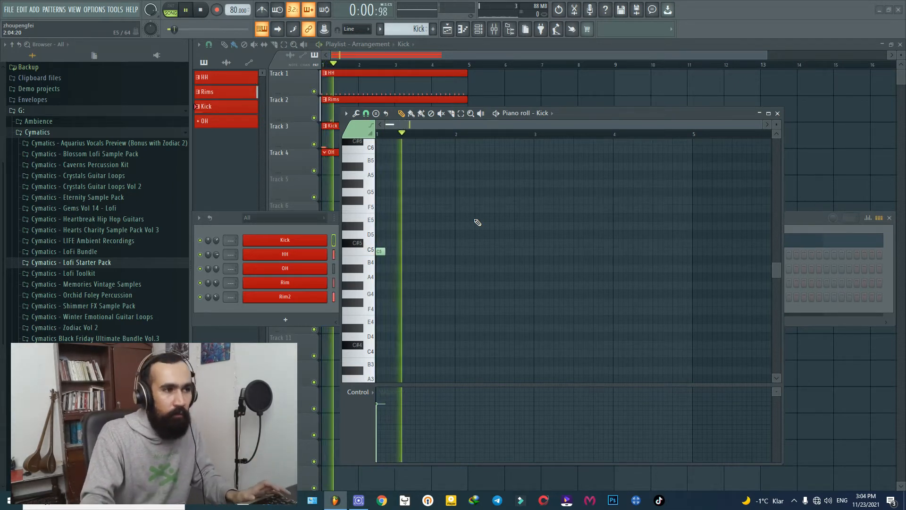
pyautogui.press('space')
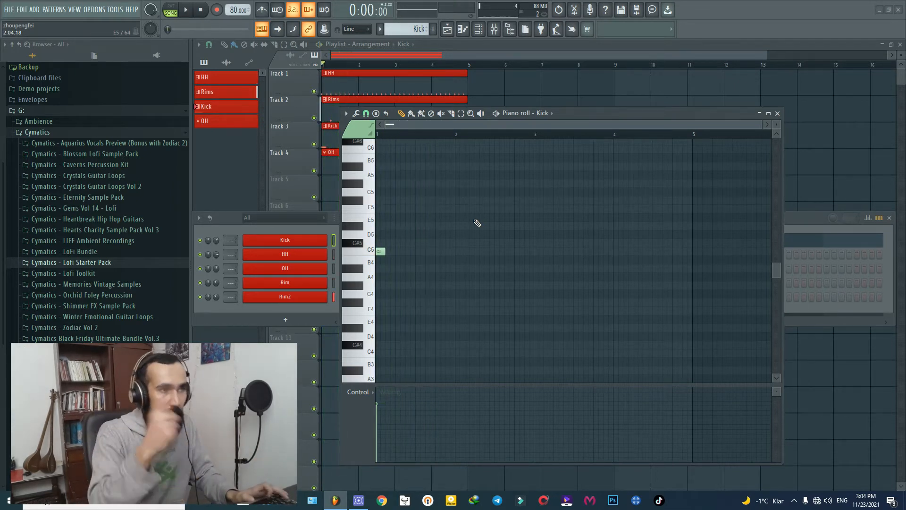
# Step: Add a second kick note on C5 at step 11 of bar 1 and listen to it in the beat
pyautogui.click(430, 252)
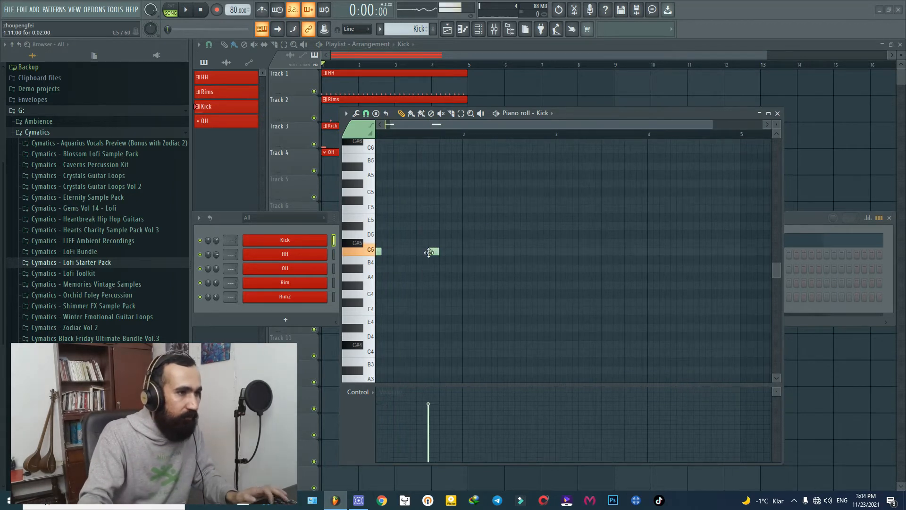
pyautogui.press('space')
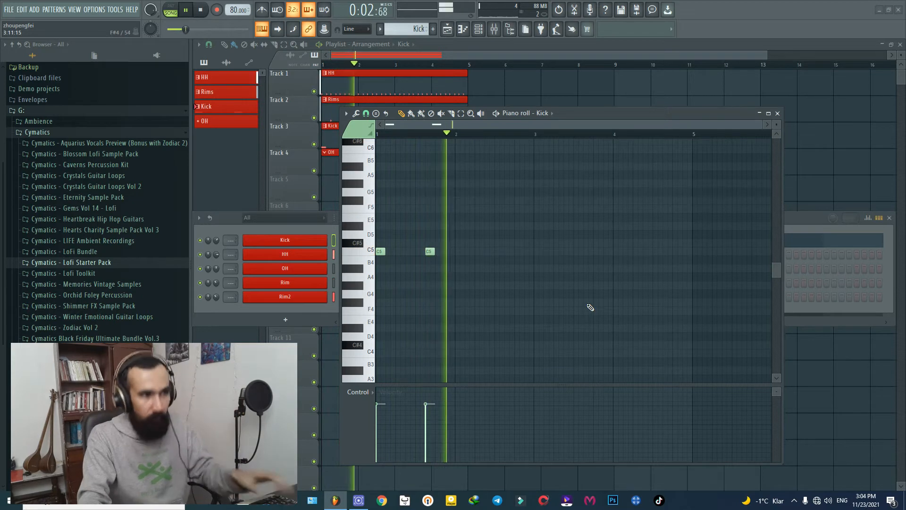
pyautogui.press('space')
# Step: Duplicate the two bar 1 kick notes into bars 2 to 4 and play back the repeated kick pattern
pyautogui.moveTo(525, 247); pyautogui.dragTo(376, 289)
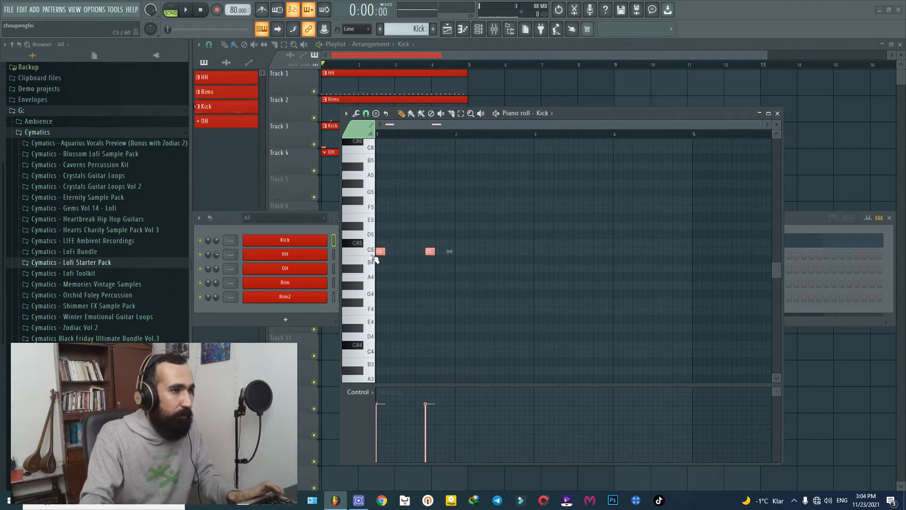
pyautogui.moveTo(381, 252); pyautogui.dragTo(460, 252)
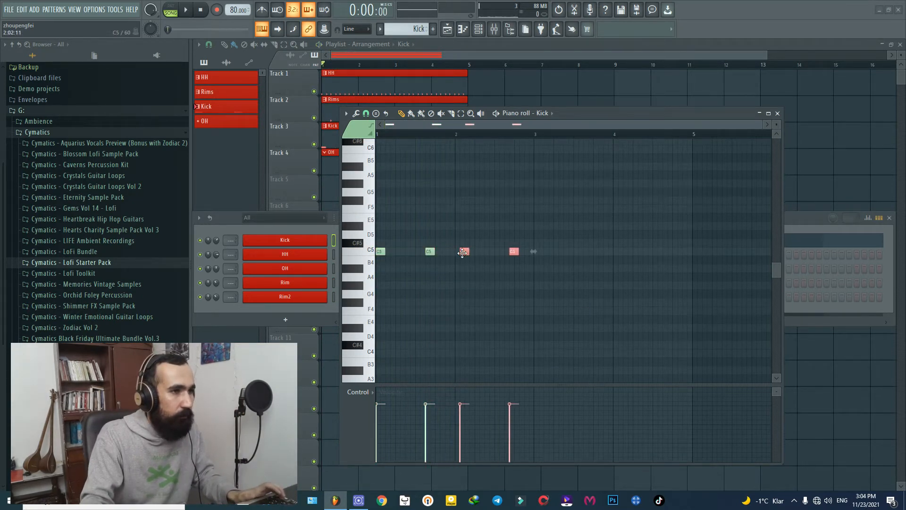
pyautogui.moveTo(600, 239); pyautogui.dragTo(539, 254)
pyautogui.click(537, 288)
pyautogui.scroll(-2, 537, 293)
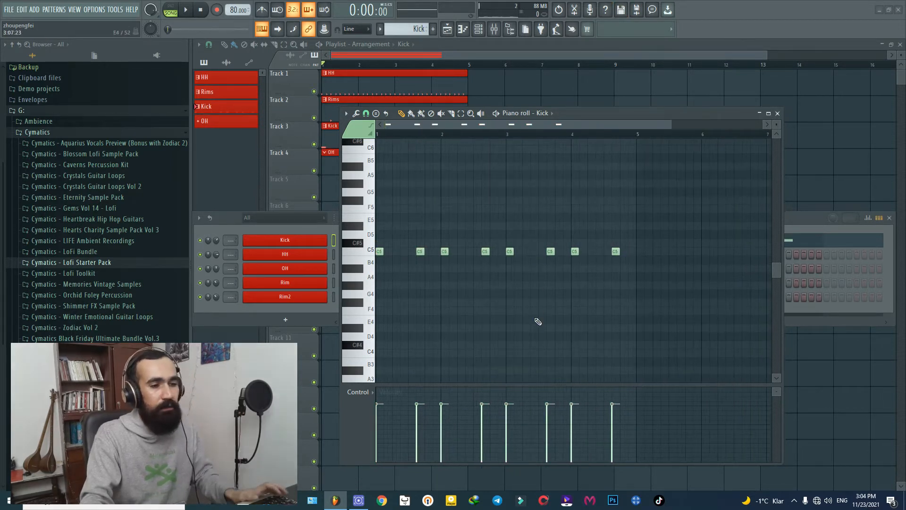
pyautogui.press('space')
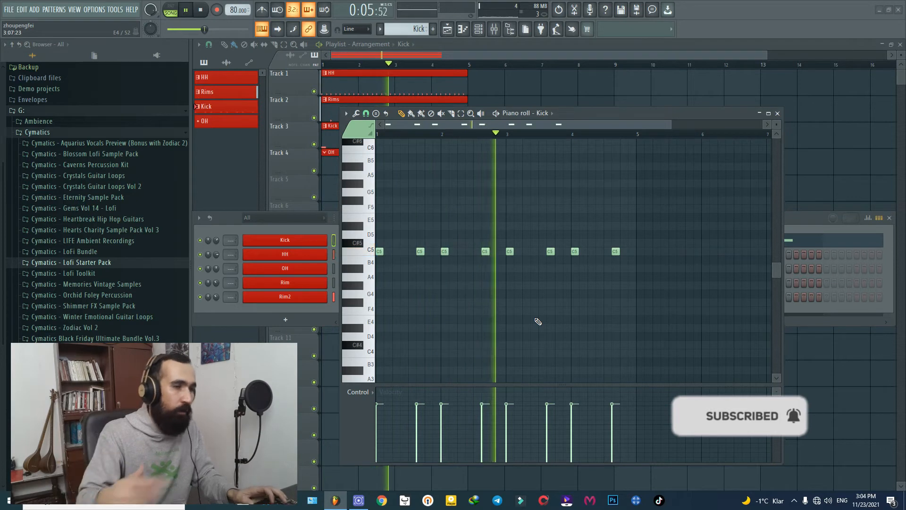
# Step: Stop playback and set the Kick piano roll's snap to 1/6 beat
pyautogui.press('space')
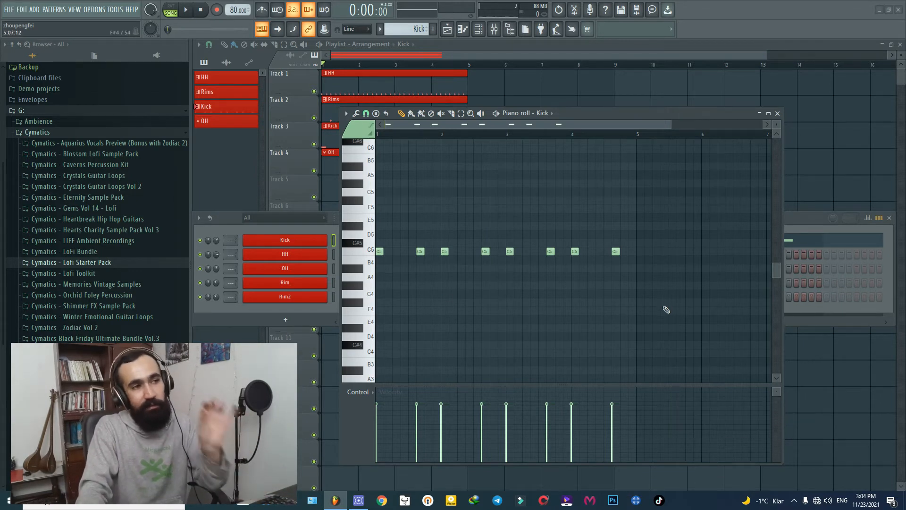
pyautogui.click(791, 218)
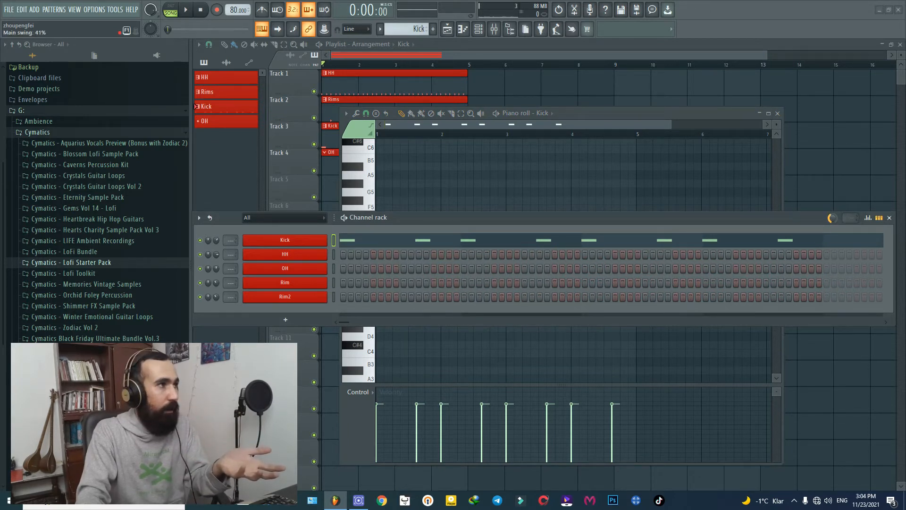
pyautogui.click(637, 111)
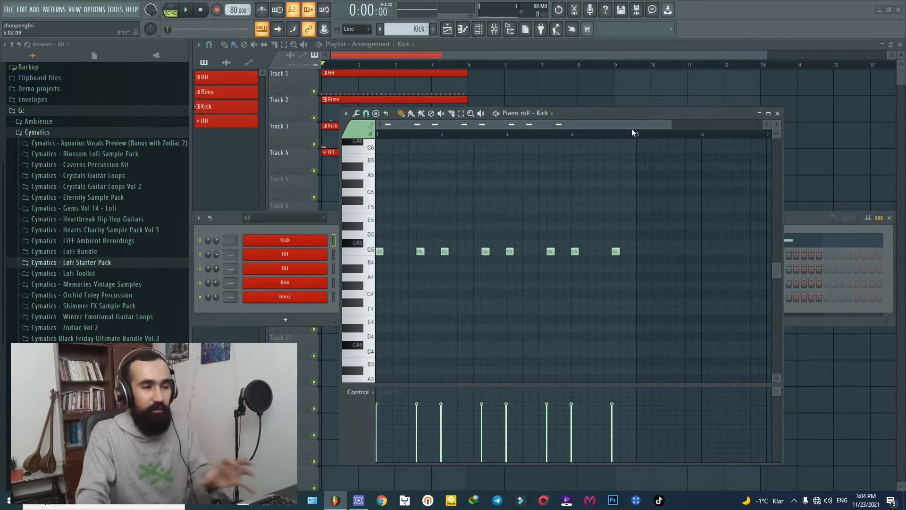
pyautogui.click(364, 121)
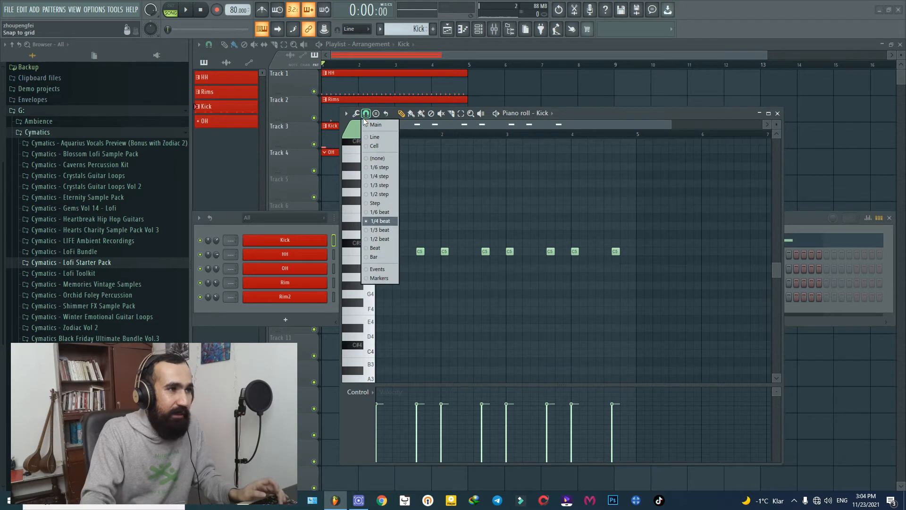
pyautogui.click(371, 213)
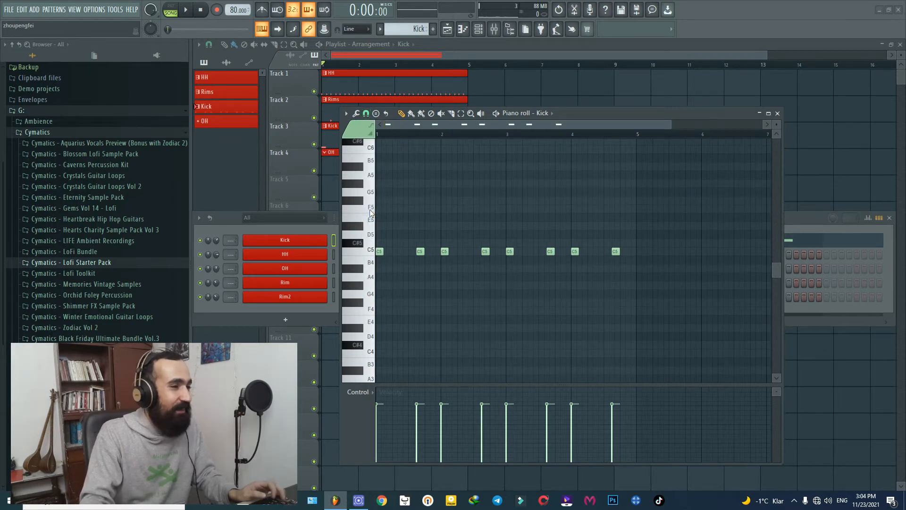
# Step: Add a quieter ghost kick on C5 1/6 beat before the second kick of bar 2 and play back the beat
pyautogui.keyDown('ctrl'); pyautogui.scroll(2, 351, 254); pyautogui.keyUp('ctrl')
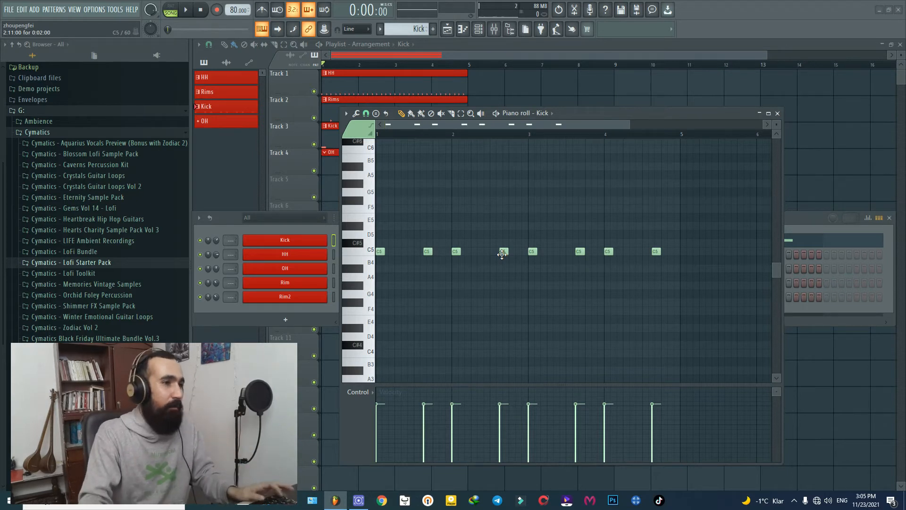
pyautogui.keyDown('ctrl'); pyautogui.scroll(2, 502, 255); pyautogui.keyUp('ctrl')
pyautogui.keyDown('ctrl'); pyautogui.scroll(3, 501, 255); pyautogui.keyUp('ctrl')
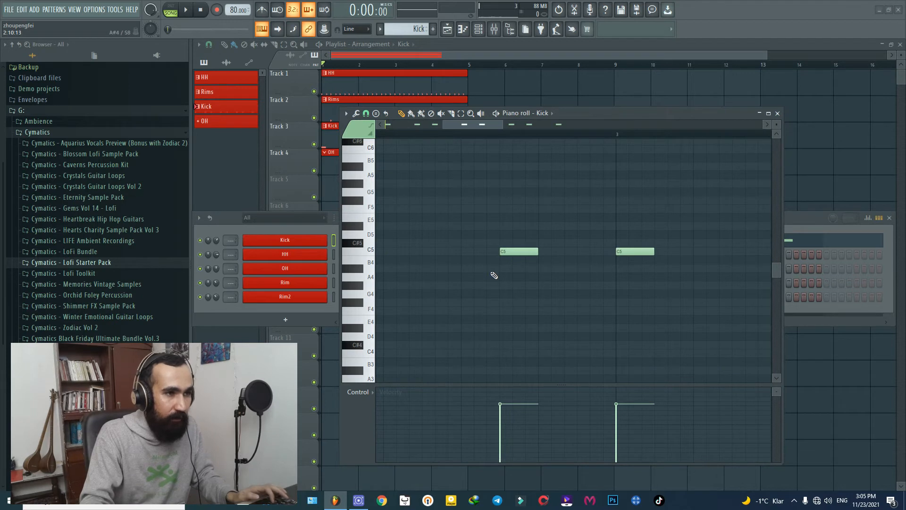
pyautogui.click(490, 269)
pyautogui.moveTo(493, 268); pyautogui.dragTo(491, 250)
pyautogui.keyDown('ctrl'); pyautogui.scroll(-2, 491, 251); pyautogui.keyUp('ctrl')
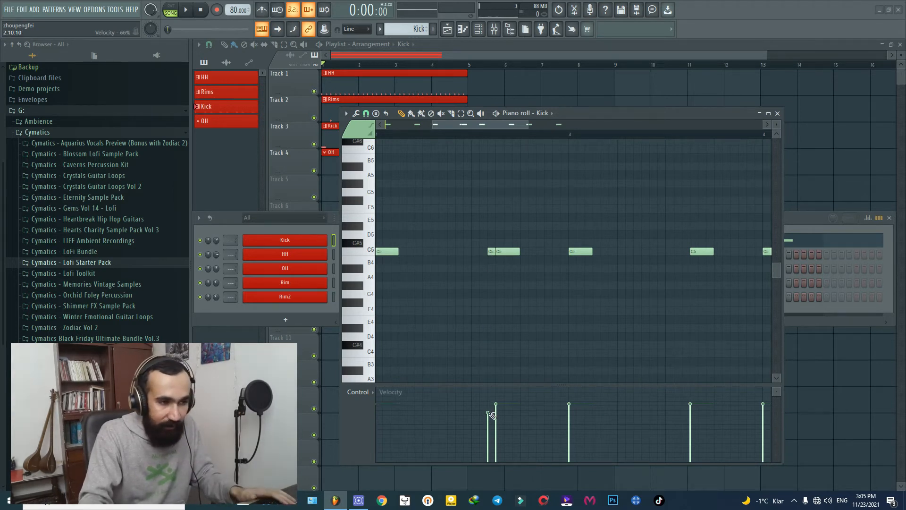
pyautogui.keyDown('ctrl'); pyautogui.scroll(-1, 449, 303); pyautogui.keyUp('ctrl')
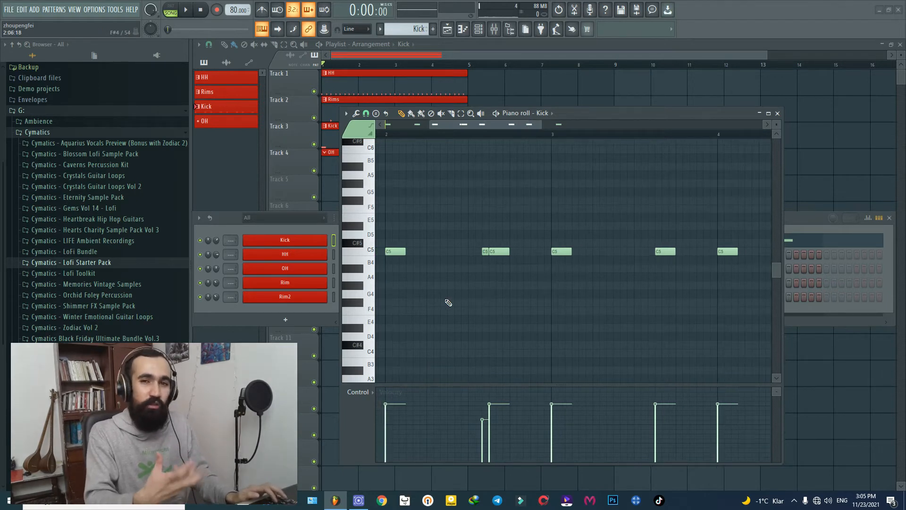
pyautogui.keyDown('ctrl'); pyautogui.scroll(-4, 448, 303); pyautogui.keyUp('ctrl')
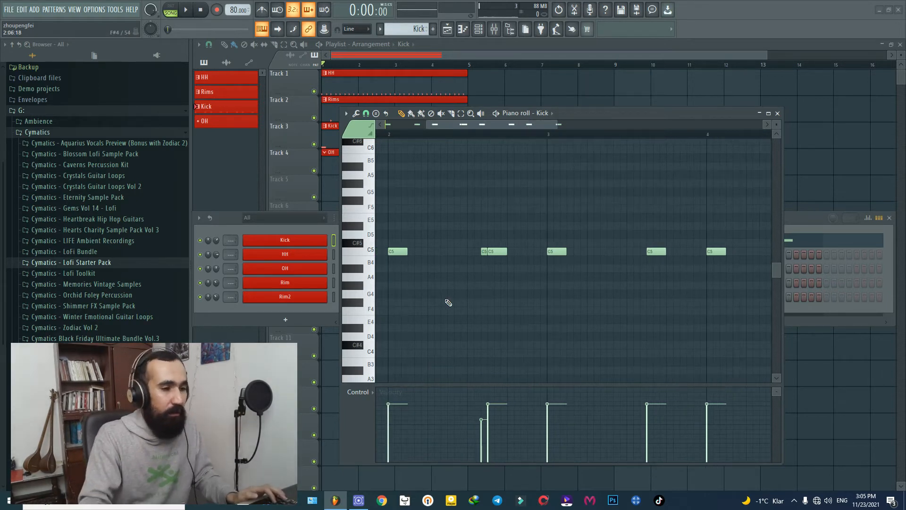
pyautogui.keyDown('ctrl'); pyautogui.scroll(-1, 448, 304); pyautogui.keyUp('ctrl')
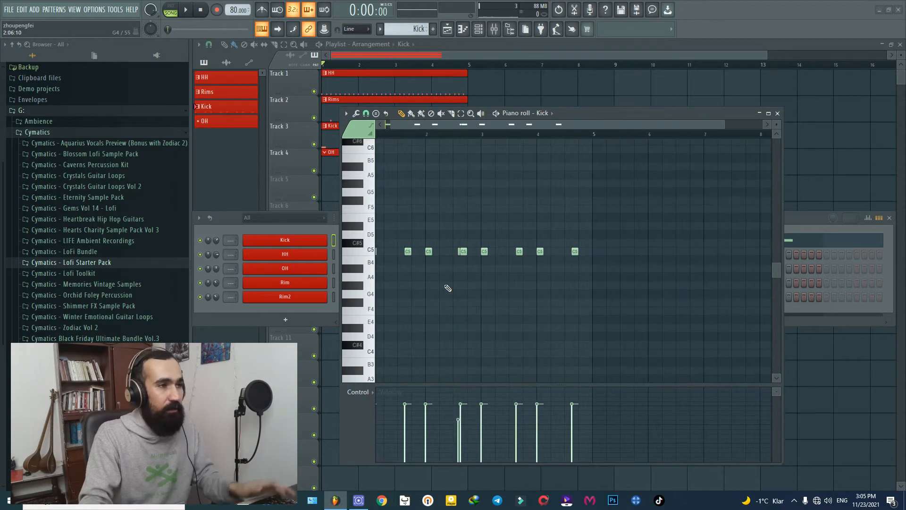
pyautogui.press('space')
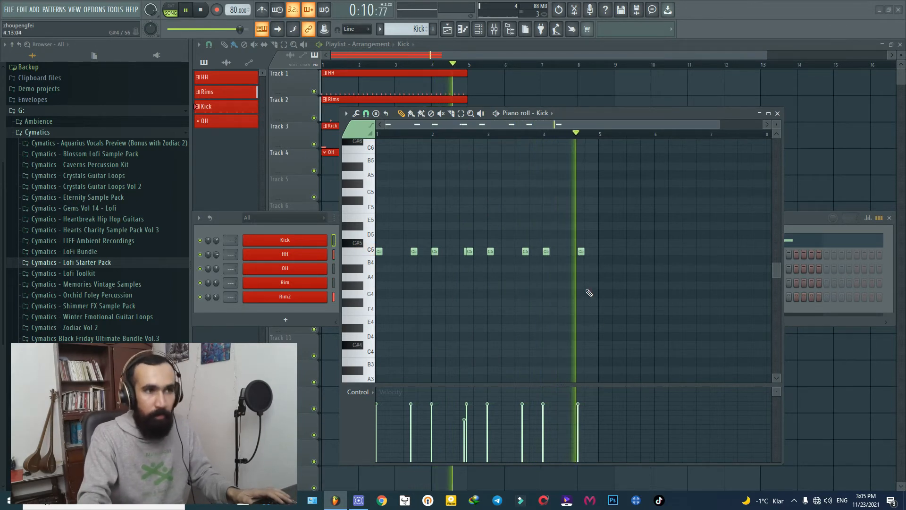
pyautogui.press('space')
# Step: Add a matching quieter ghost kick just before bar 4's second kick, and play the beat before closing the piano roll
pyautogui.scroll(5, 577, 260)
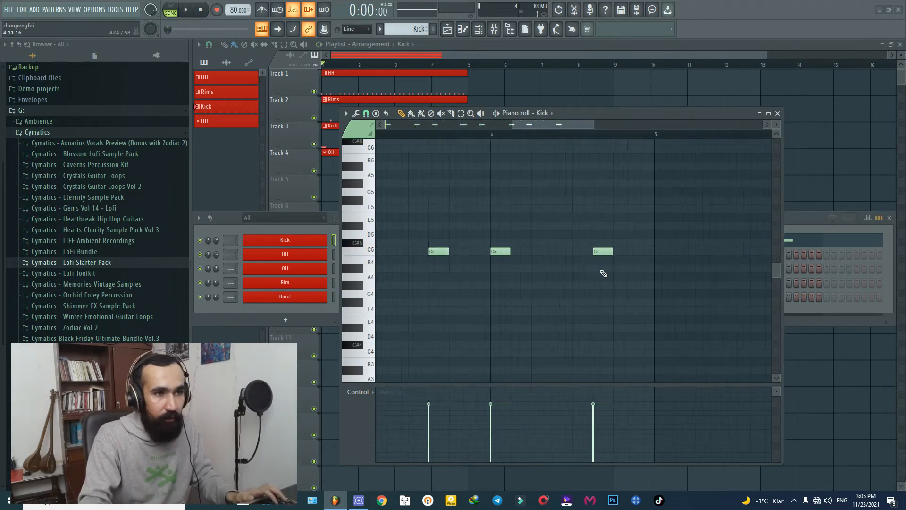
pyautogui.scroll(-5, 582, 257)
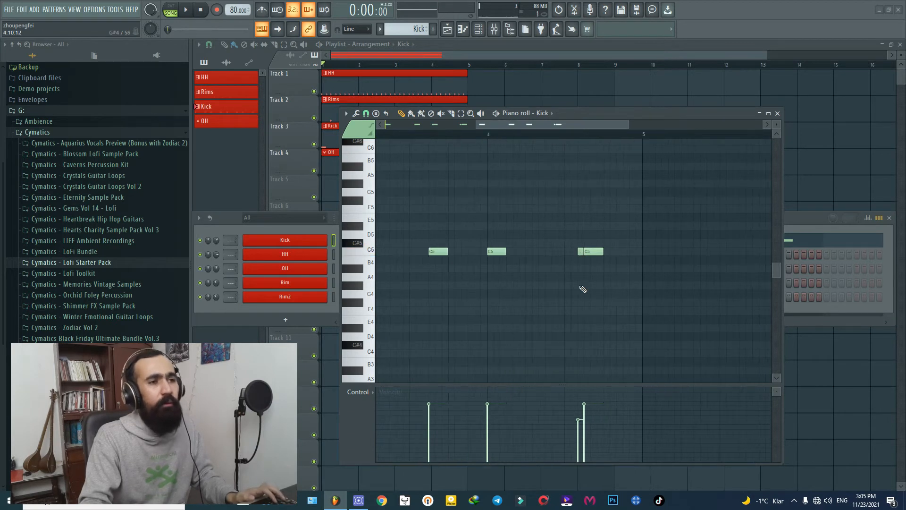
pyautogui.press('space')
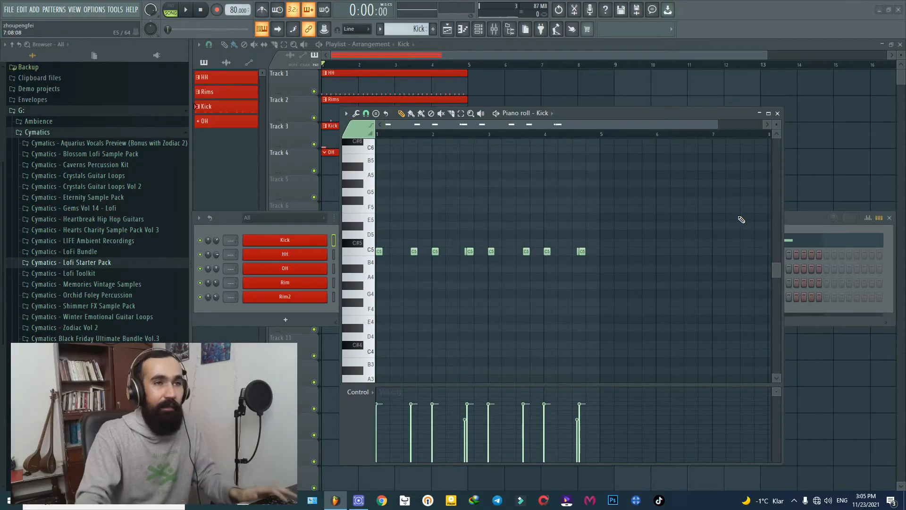
pyautogui.click(777, 114)
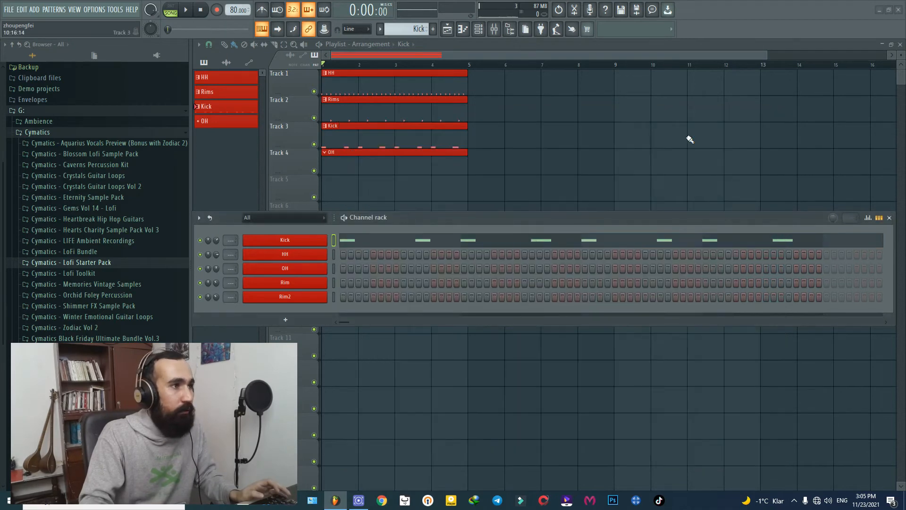
# Step: Place one open hat note on C5 at step 15 of bar 2 in the OH pattern and lower its velocity slightly during playback
pyautogui.scroll(1, 398, 32)
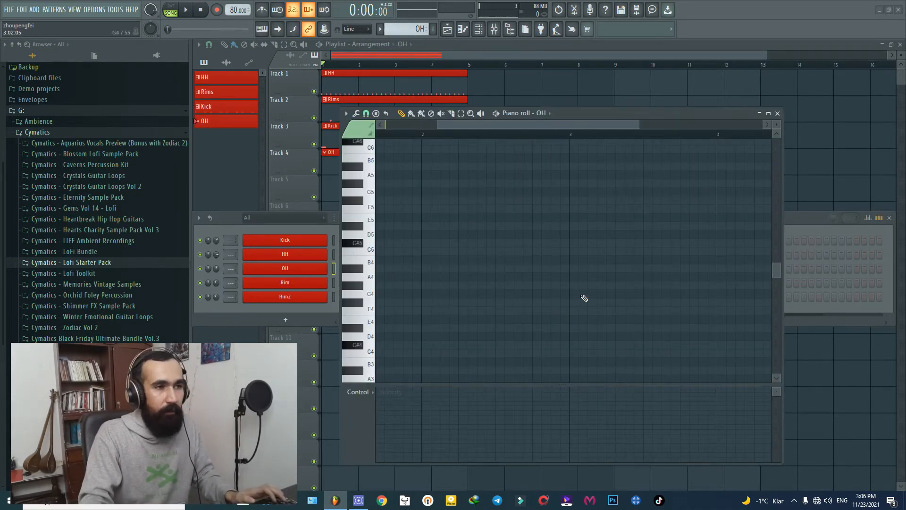
pyautogui.moveTo(503, 124); pyautogui.dragTo(449, 126)
pyautogui.scroll(-1, 657, 226)
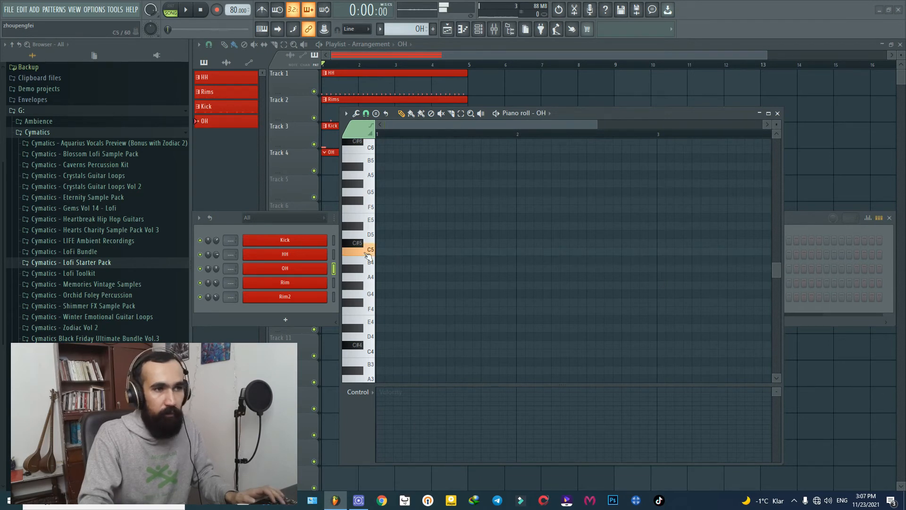
pyautogui.scroll(1, 644, 258)
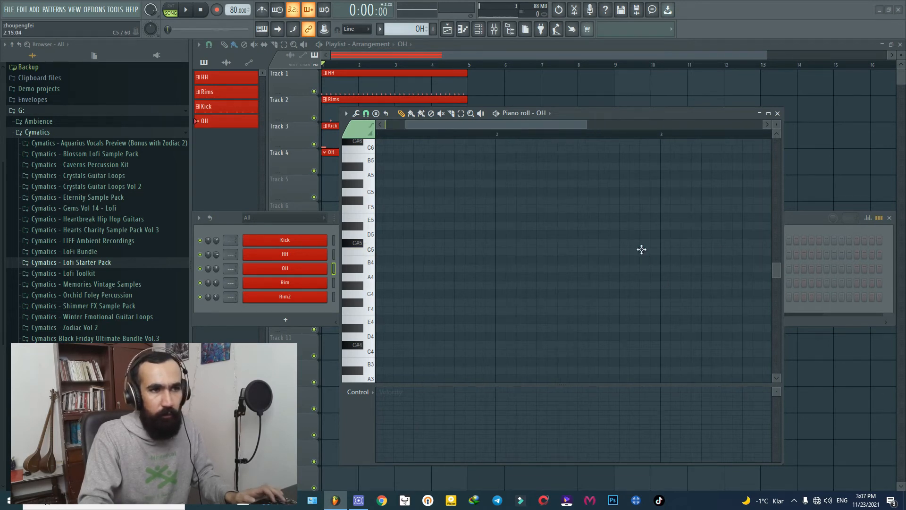
pyautogui.click(642, 250)
pyautogui.press('space')
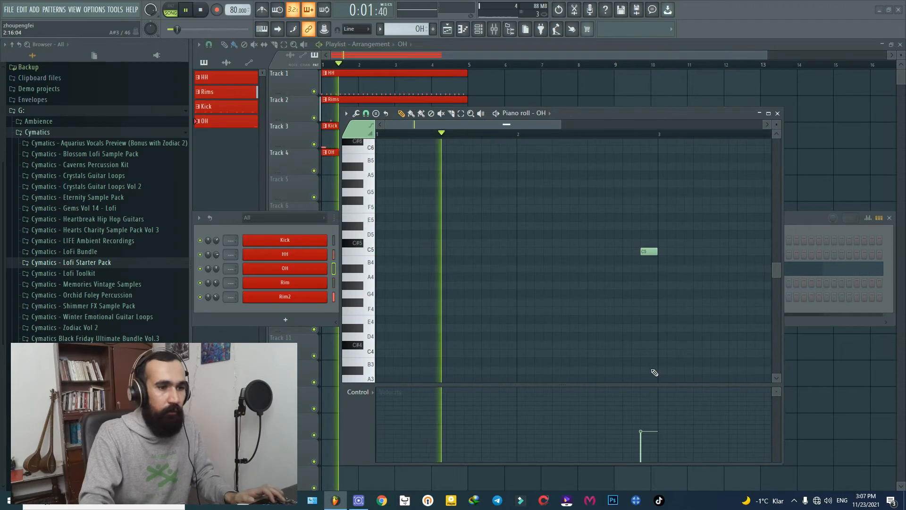
pyautogui.click(641, 435)
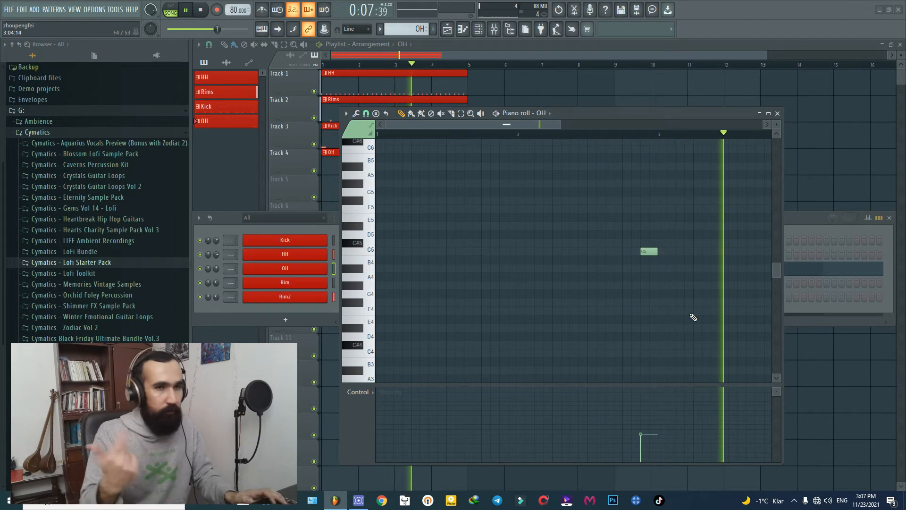
pyautogui.click(777, 113)
pyautogui.press('space')
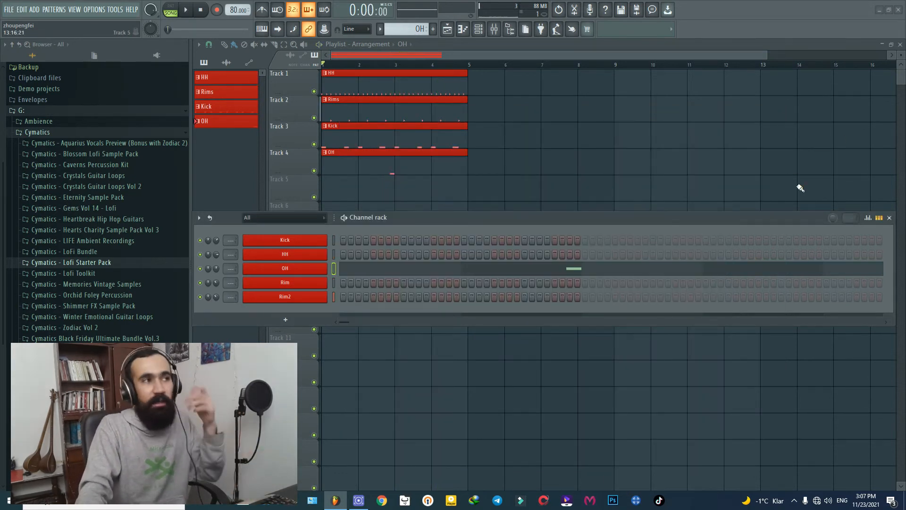
# Step: Close the Channel rack and open the Percussion Loops folder in the Cymatics - Eternity Sample Pack's Drum Loops
pyautogui.moveTo(792, 218); pyautogui.dragTo(732, 216)
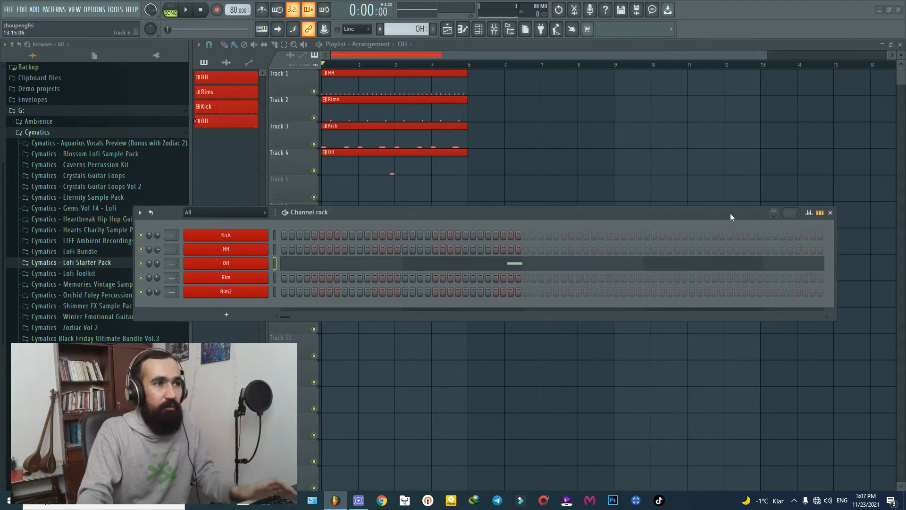
pyautogui.click(830, 213)
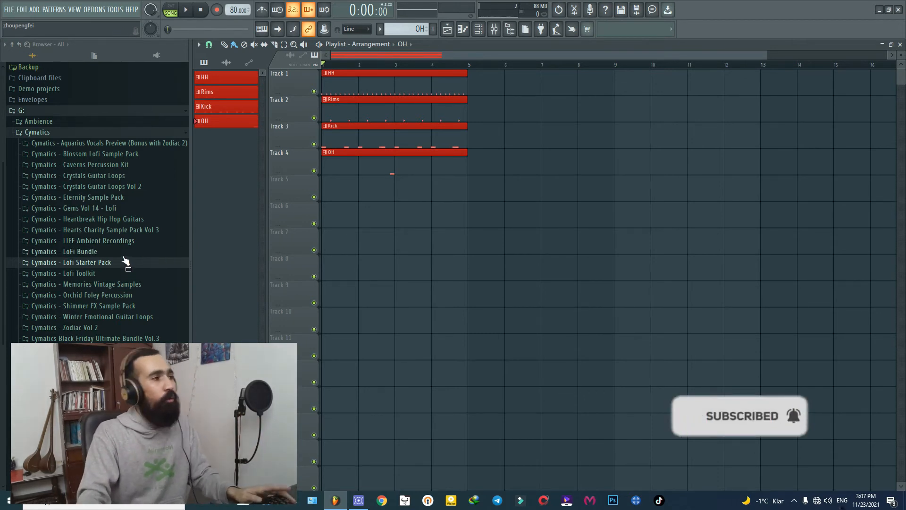
pyautogui.click(78, 200)
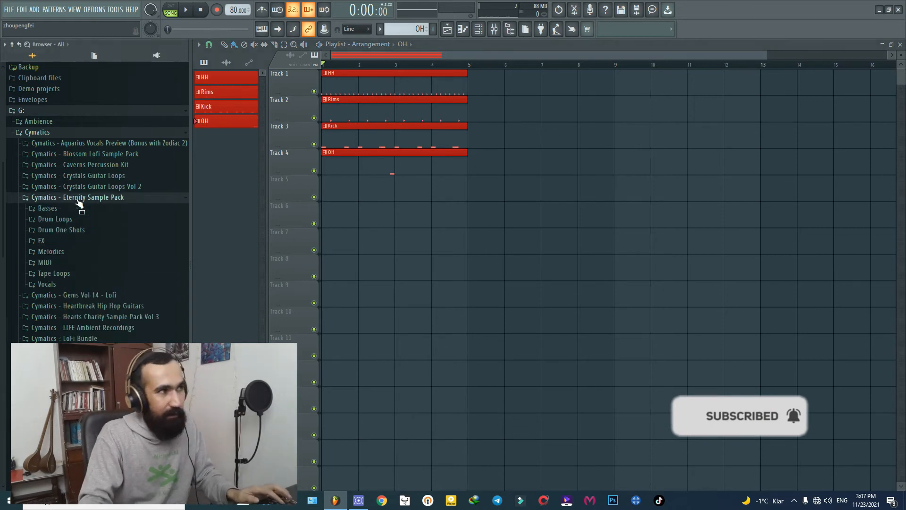
pyautogui.click(74, 220)
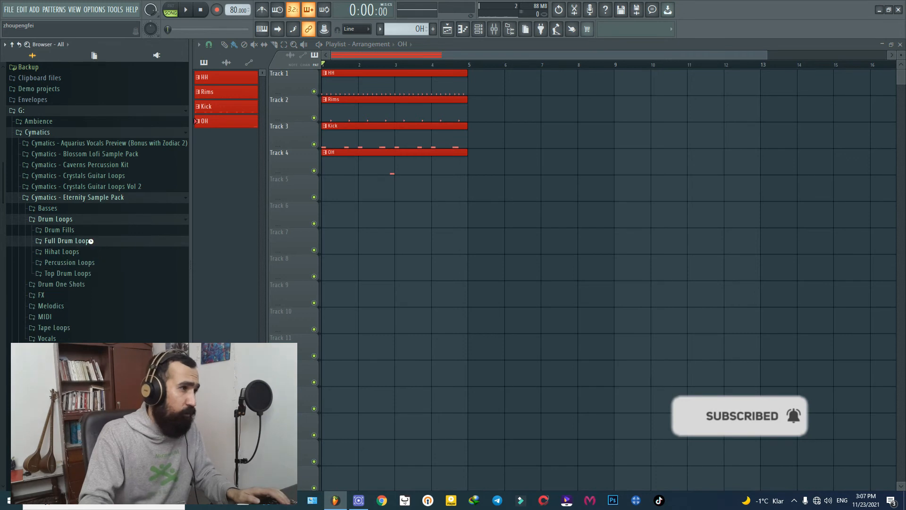
pyautogui.click(91, 242)
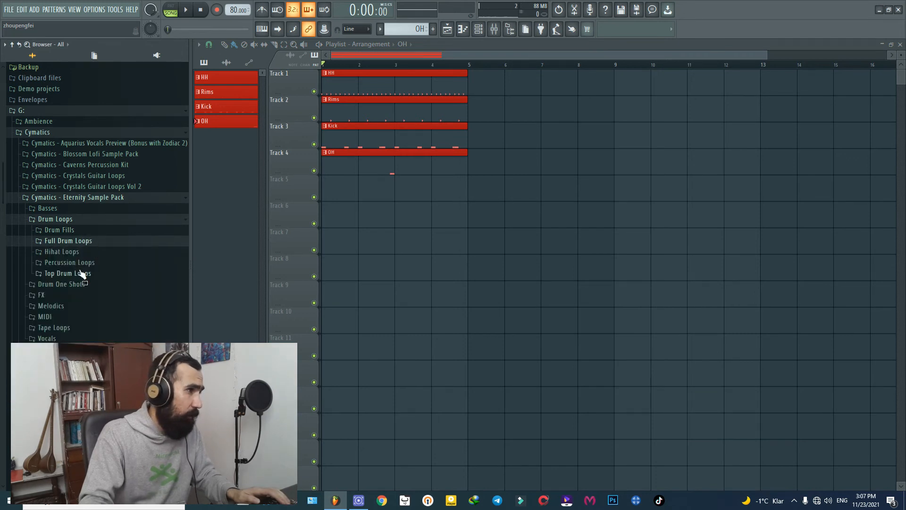
pyautogui.click(81, 263)
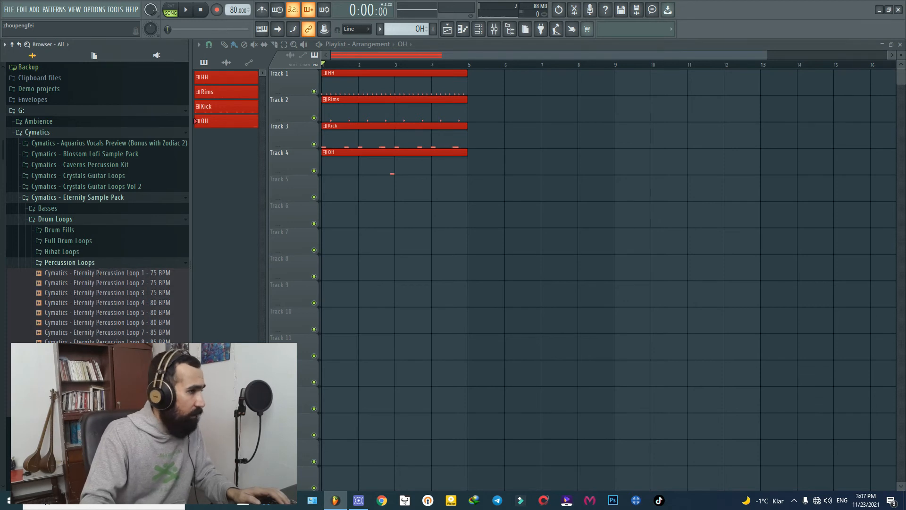
# Step: Preview Eternity Percussion Loop 6 - 80 BPM and place it twice on Track 5, at bars 1 and 3, to fill four bars
pyautogui.click(132, 334)
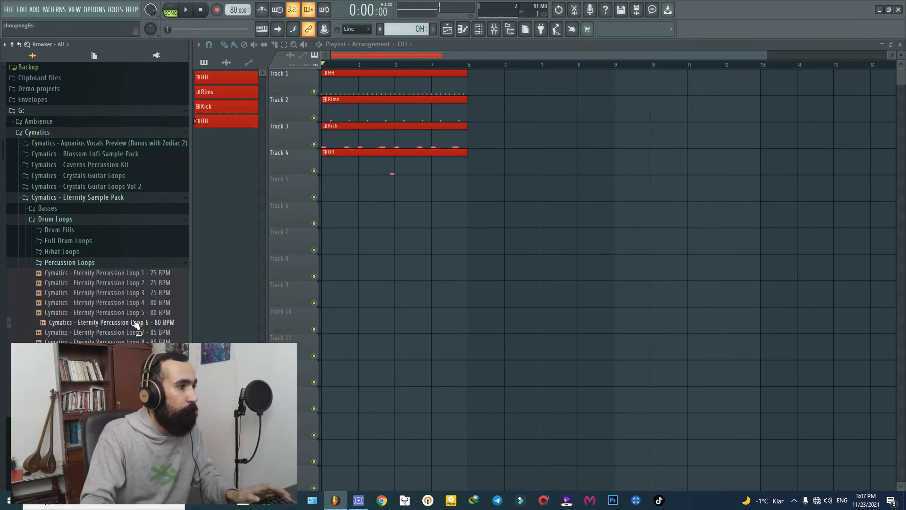
pyautogui.click(136, 324)
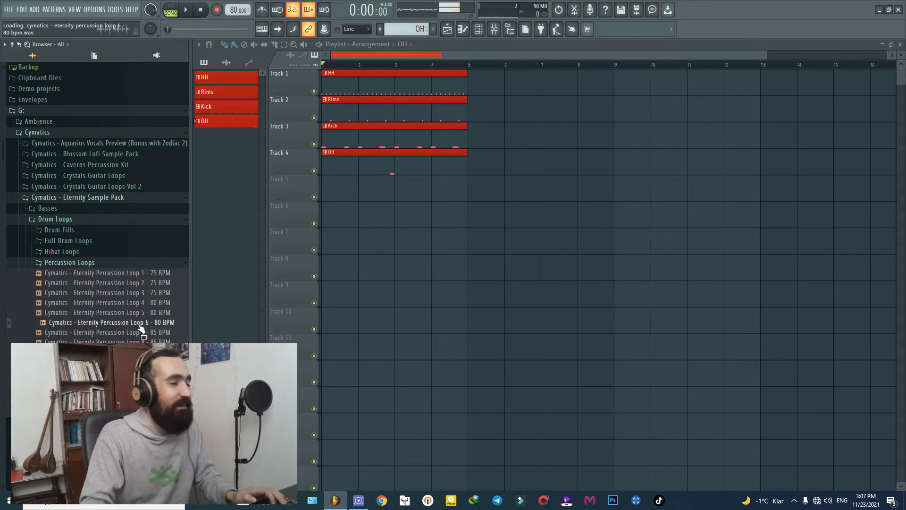
pyautogui.moveTo(141, 327); pyautogui.dragTo(328, 186)
pyautogui.click(415, 195)
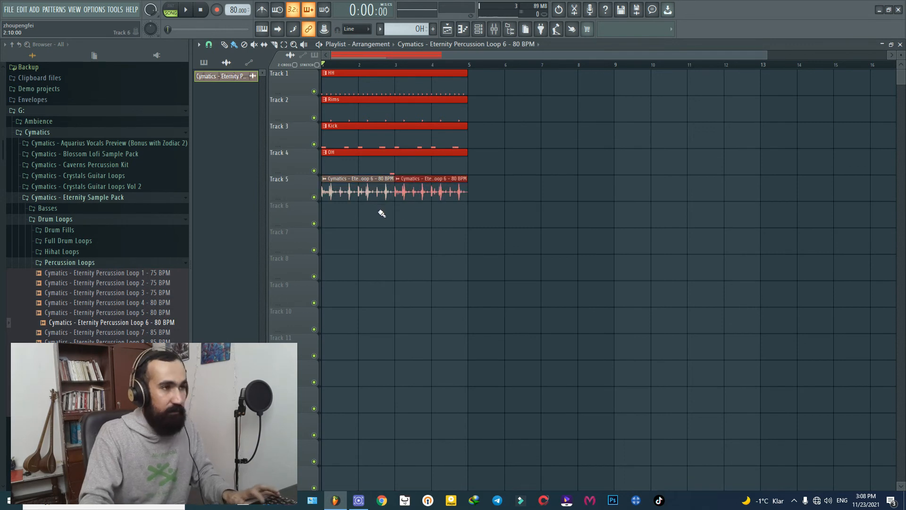
# Step: Adjust the percussion loop's volume in its channel settings and play it with the full drum beat
pyautogui.doubleClick(373, 180)
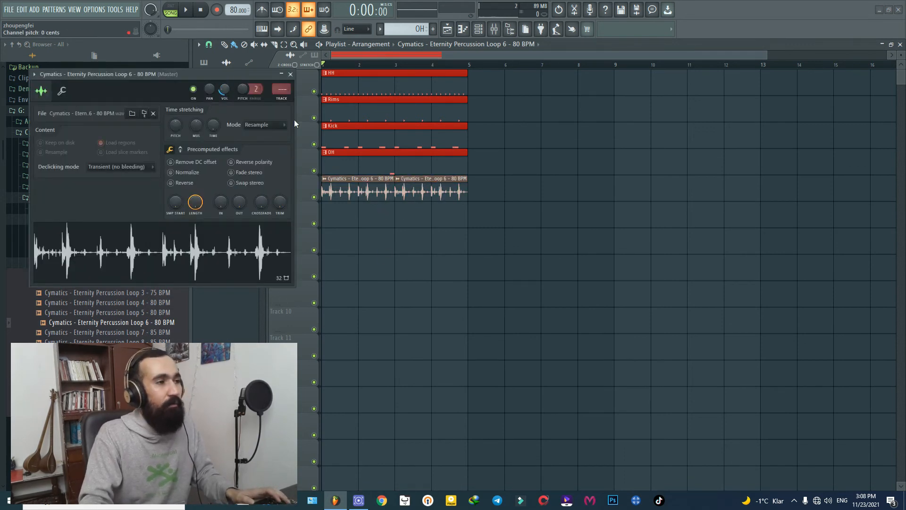
pyautogui.press('space')
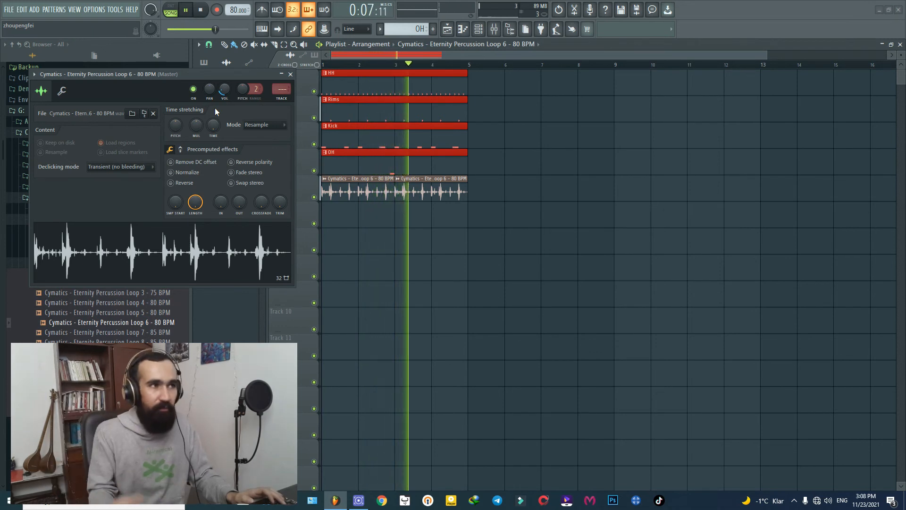
pyautogui.click(291, 75)
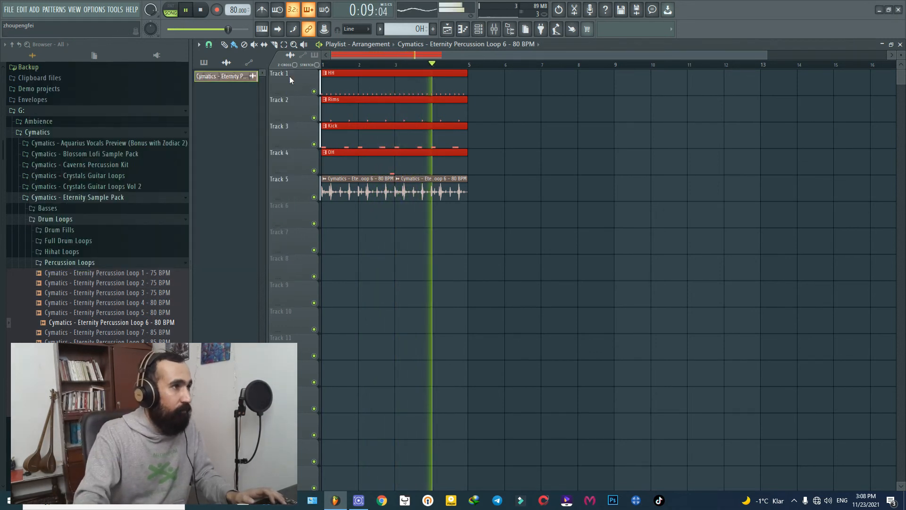
pyautogui.press('space')
# Step: Open the Eternity pack's E-Piano folder in Melodics and place Eternity E Piano 1 - 80 BPM D Maj on Track 6 at bar 1
pyautogui.click(70, 220)
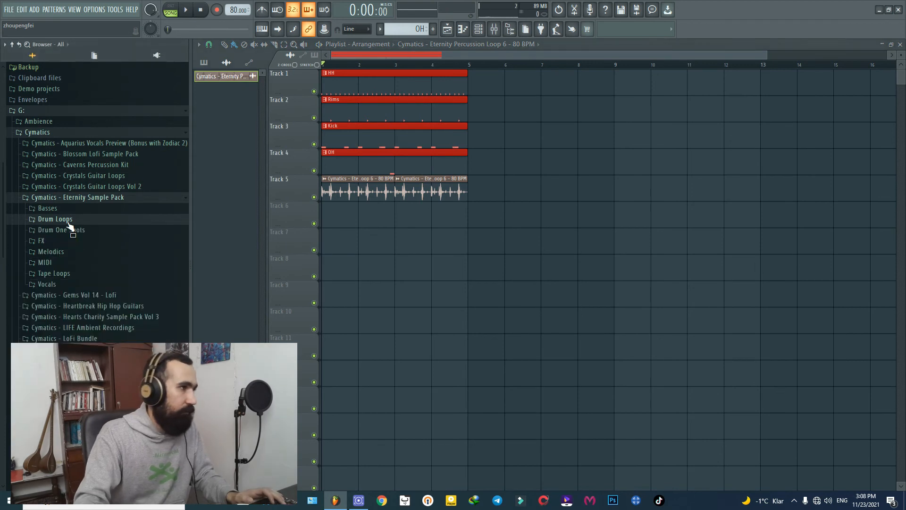
pyautogui.click(62, 253)
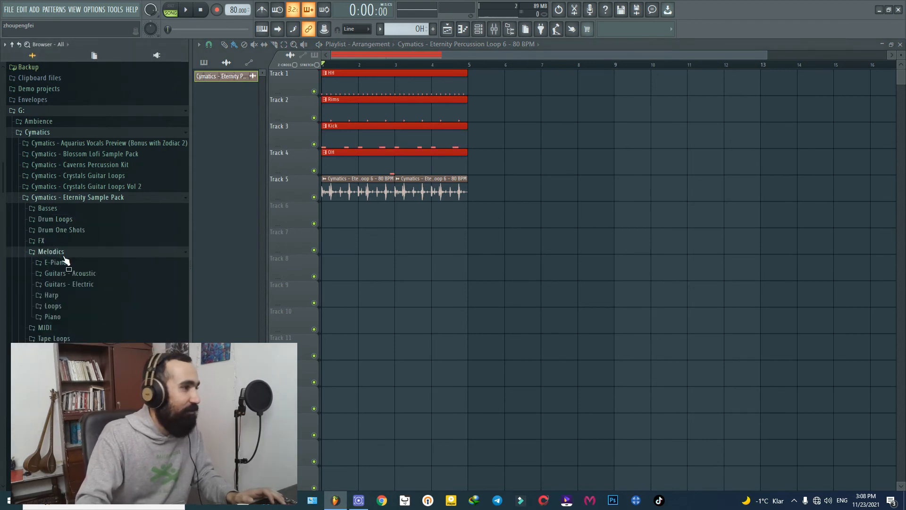
pyautogui.click(65, 267)
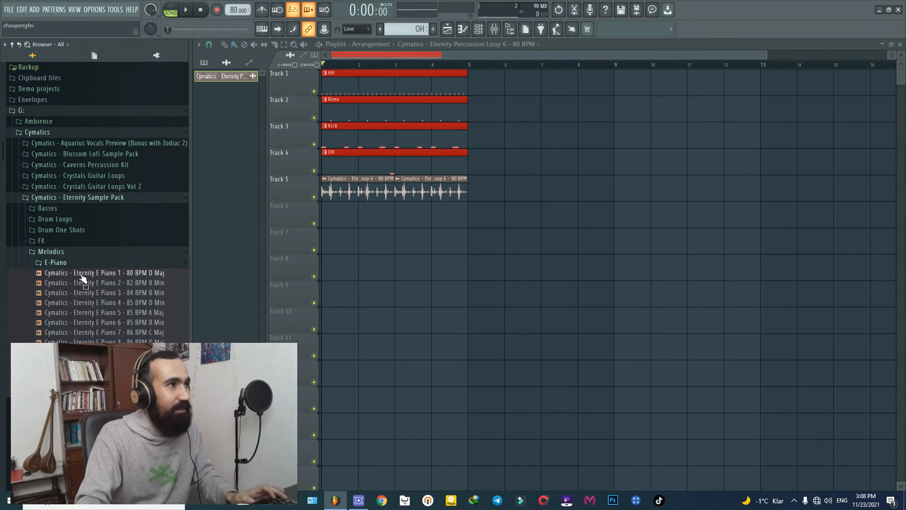
pyautogui.moveTo(81, 275); pyautogui.dragTo(294, 78)
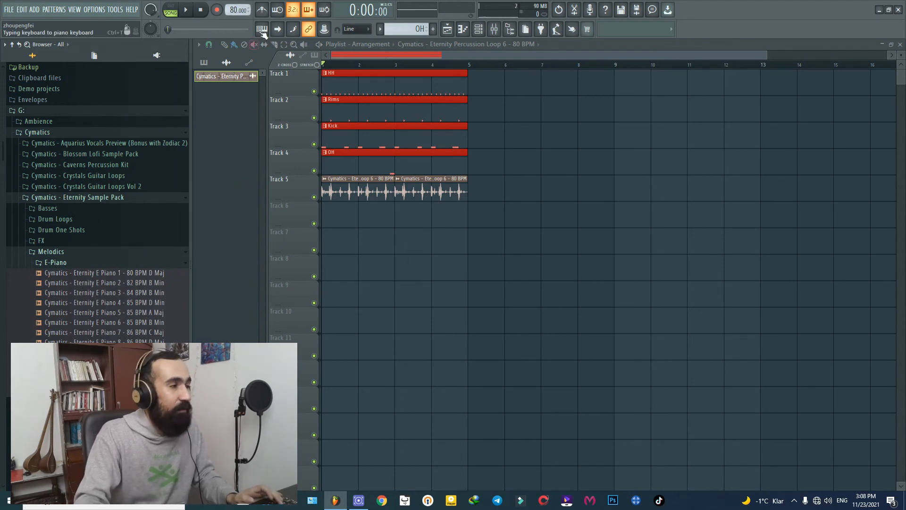
pyautogui.moveTo(126, 273); pyautogui.dragTo(334, 228)
# Step: Lower the E Piano 1 loop's channel volume to about 46% and play it with the drum beat
pyautogui.doubleClick(335, 215)
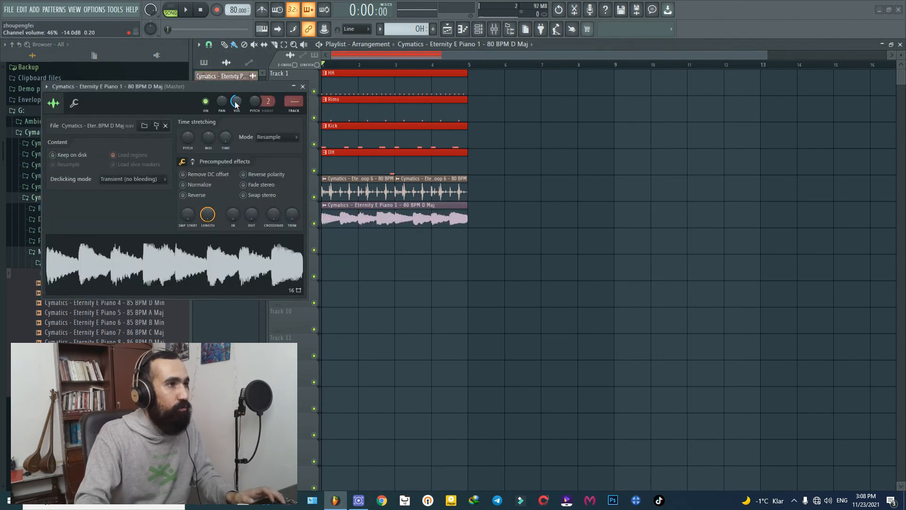
pyautogui.click(302, 87)
pyautogui.press('space')
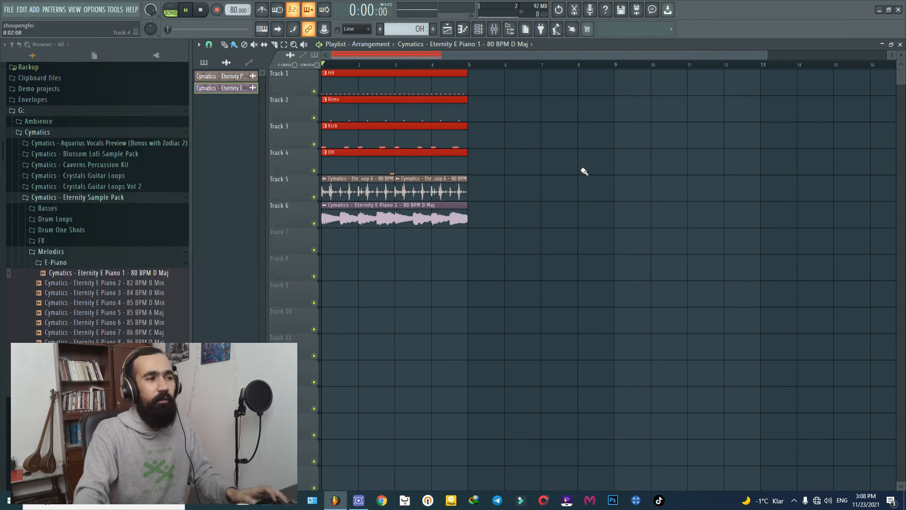
# Step: Reduce the E Piano 1 loop's channel volume further to 35% while the arrangement plays
pyautogui.doubleClick(367, 222)
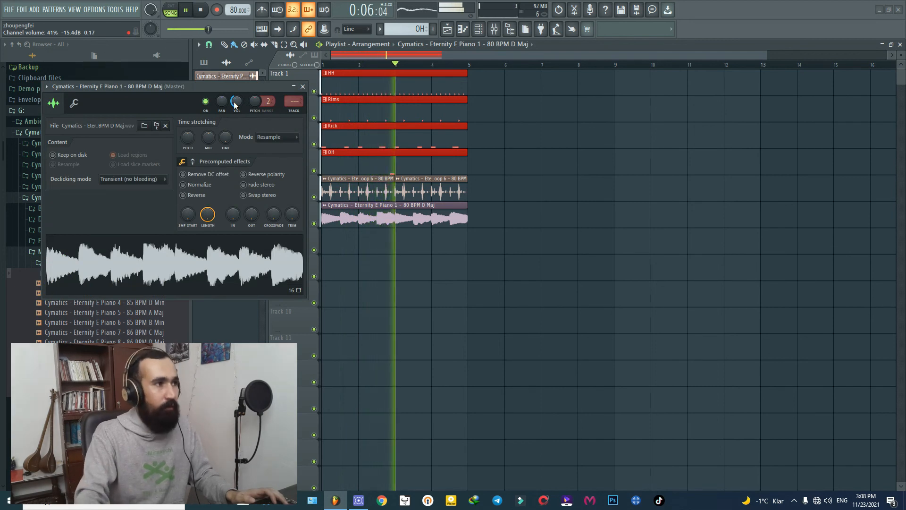
pyautogui.scroll(-2, 235, 104)
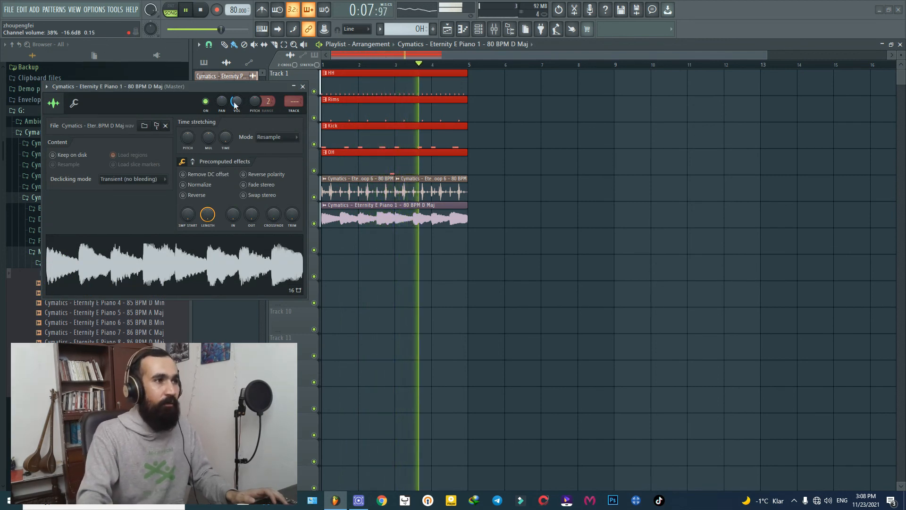
pyautogui.scroll(-2, 234, 104)
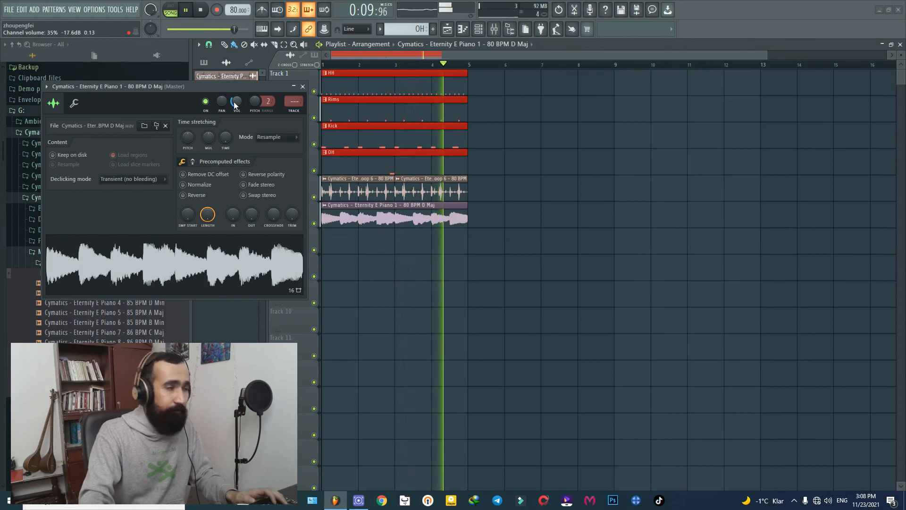